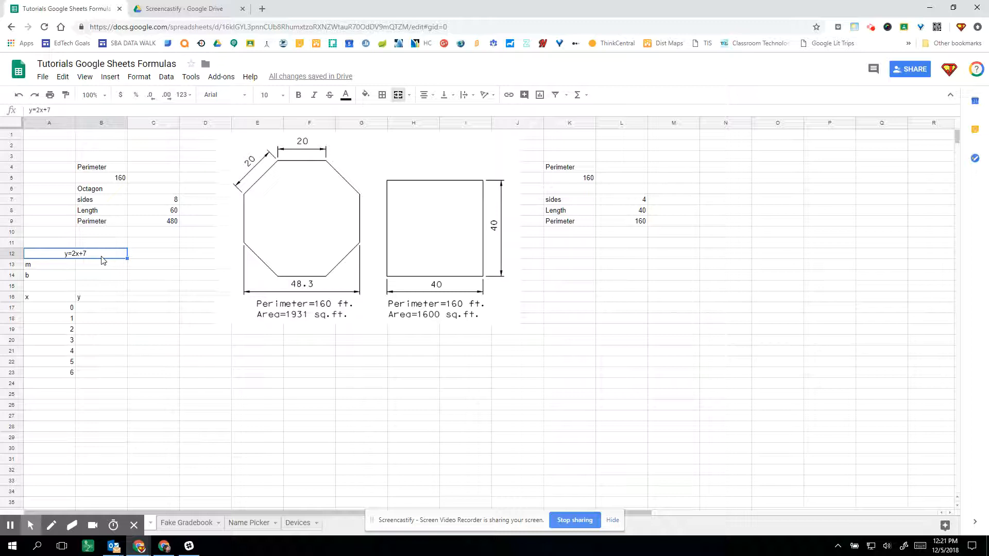
Enter the general slope-intercept equation y=mx+b in cell A11, above the y=2x+7 equation
left_click(51, 245)
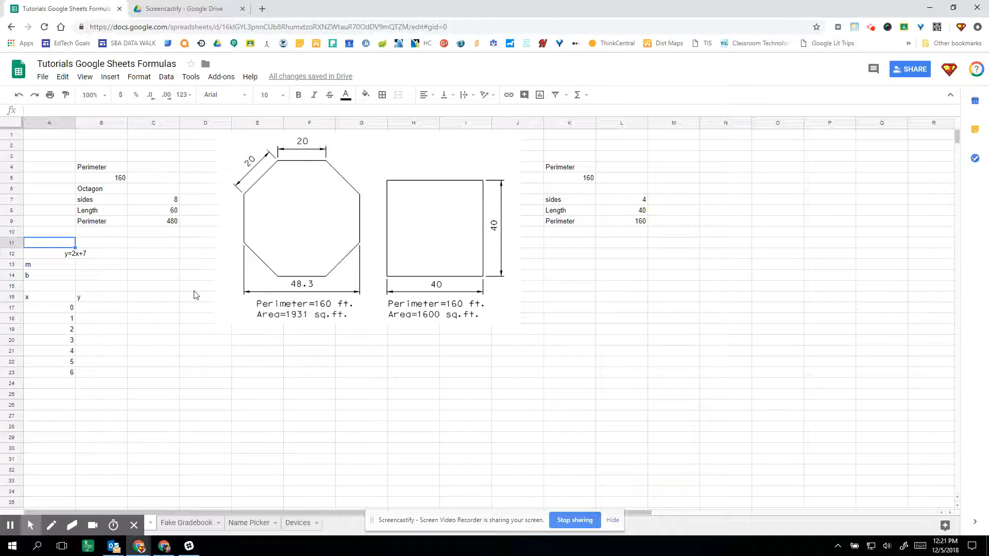
type("y=mx+b")
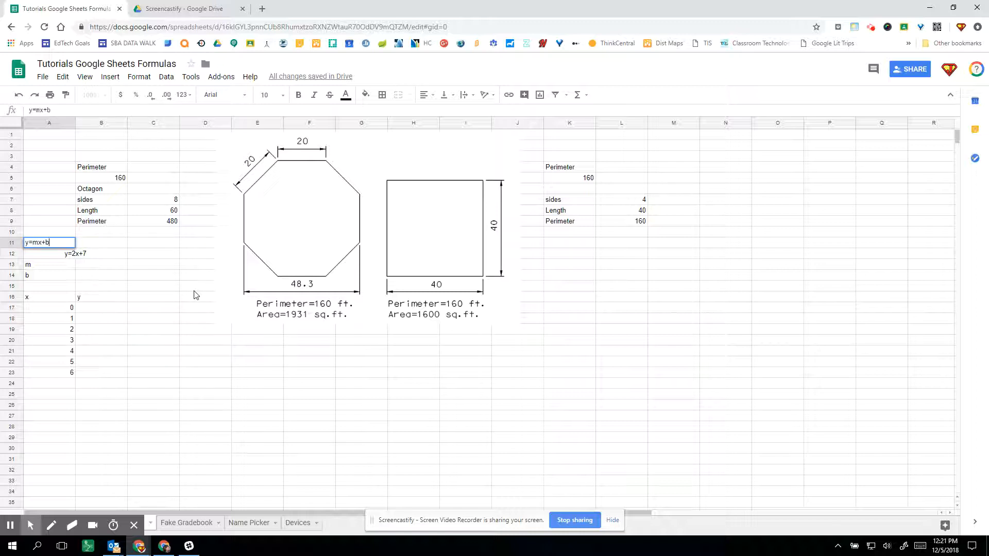
key("Return")
key("Up")
key("Right")
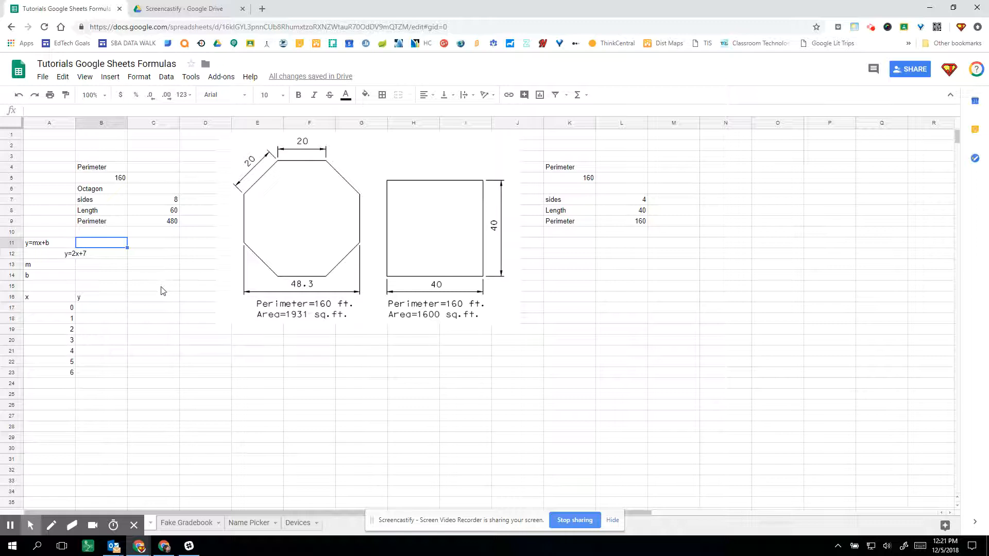
Enter the slope m as 2 in B13 and the intercept b as 7 in B14
left_click(83, 265)
type("2")
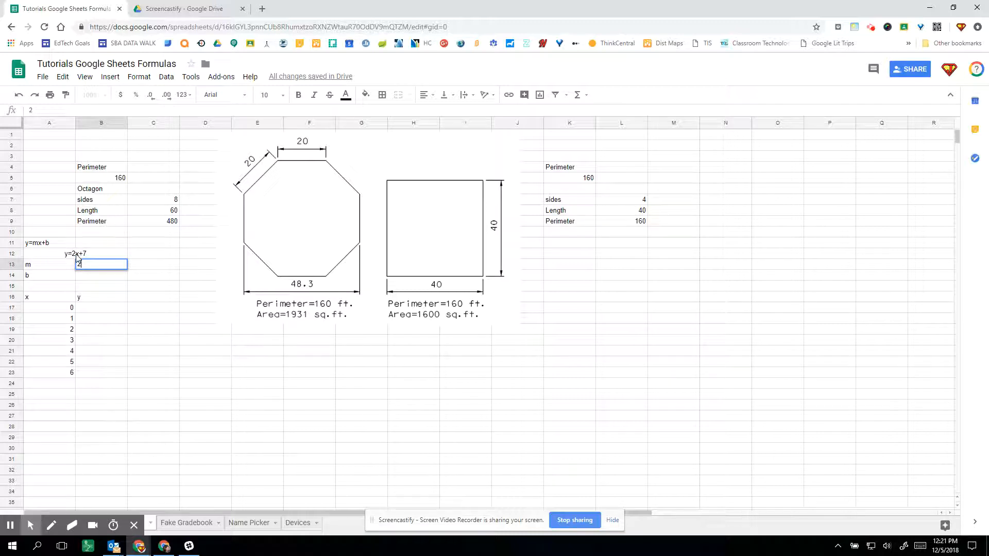
left_click(93, 277)
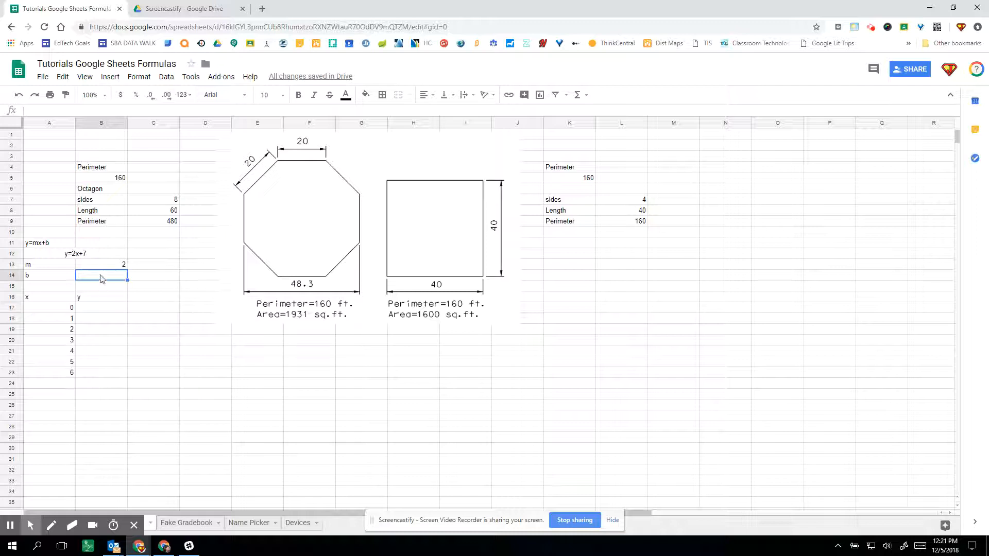
type("7")
left_click(122, 309)
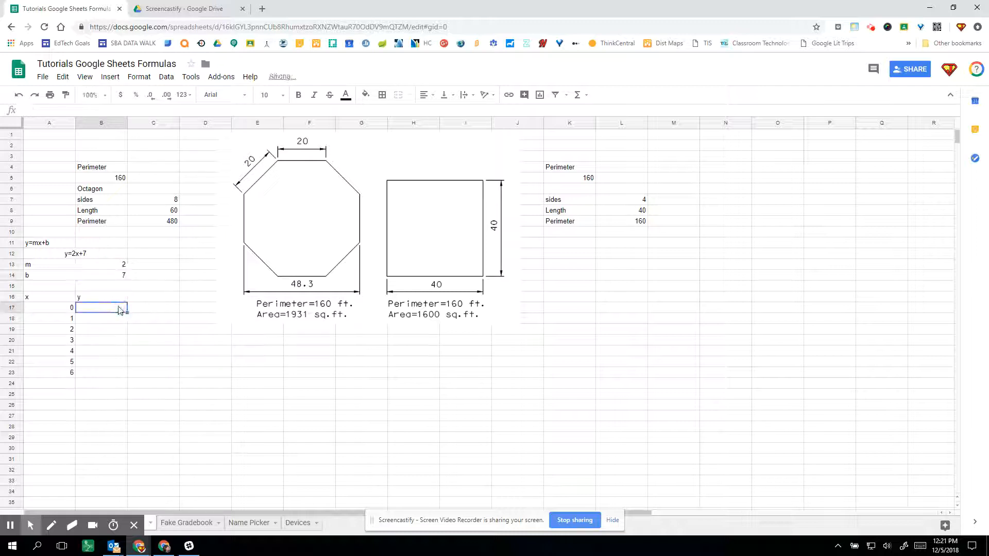
Center-align the contents of the x and y table in A16:B23
left_click(166, 319)
left_click_drag(60, 299, 111, 372)
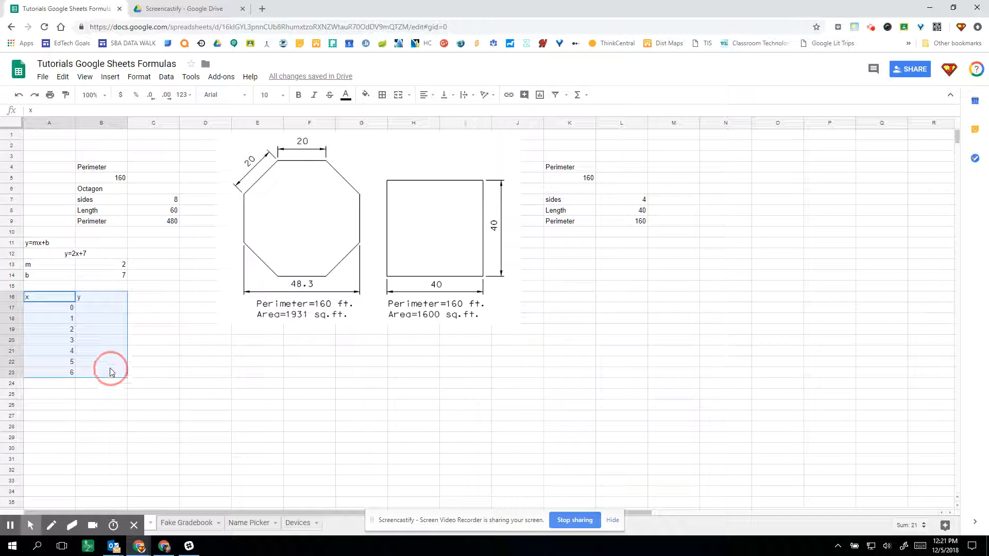
left_click(55, 340)
left_click(58, 303)
mouse_move(58, 304)
left_mouse_down()
mouse_move(110, 335)
mouse_move(111, 375)
left_mouse_up()
left_click(427, 95)
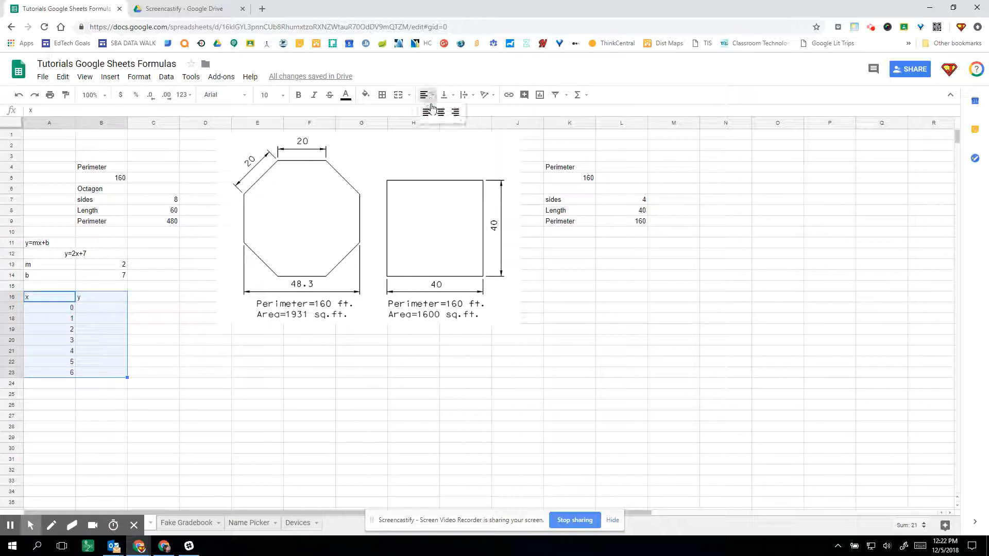
left_click(440, 114)
left_click(100, 397)
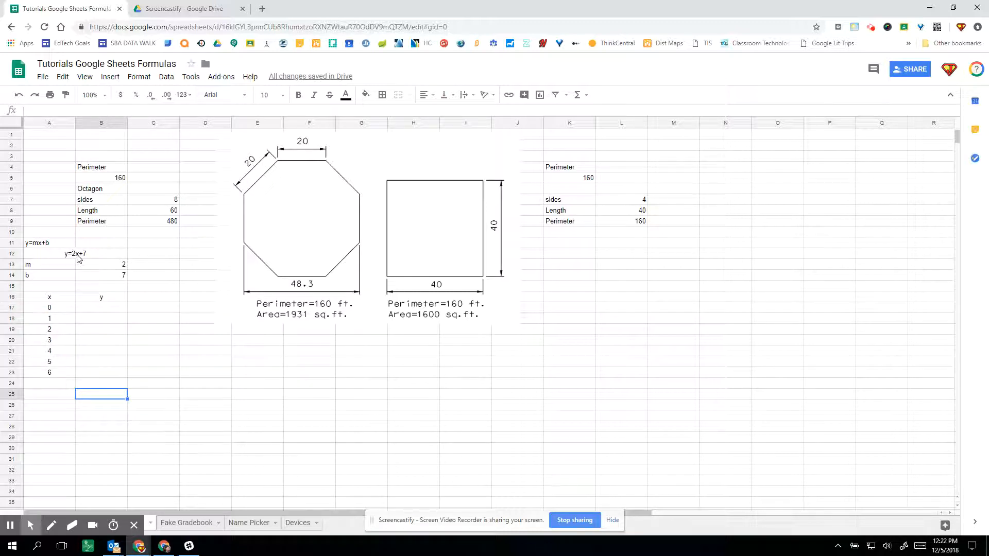
Enter the formula =2*A17+7 in B17 to calculate y for the first x value
left_click(106, 312)
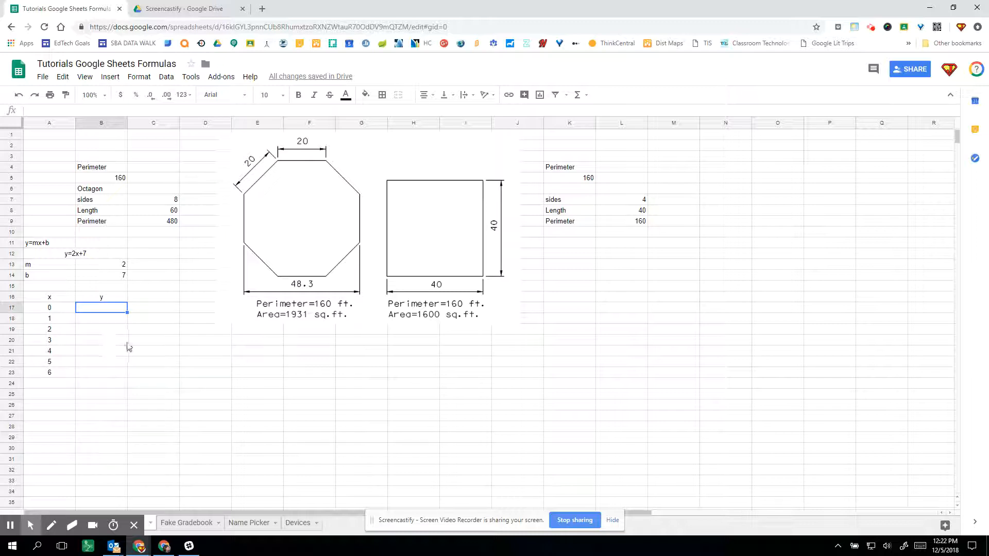
left_click(117, 330)
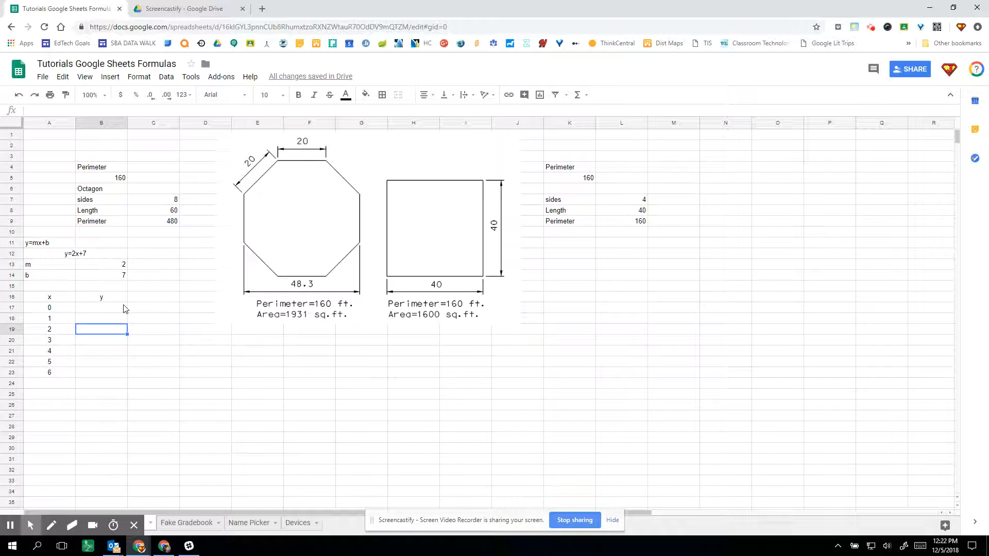
left_click(122, 310)
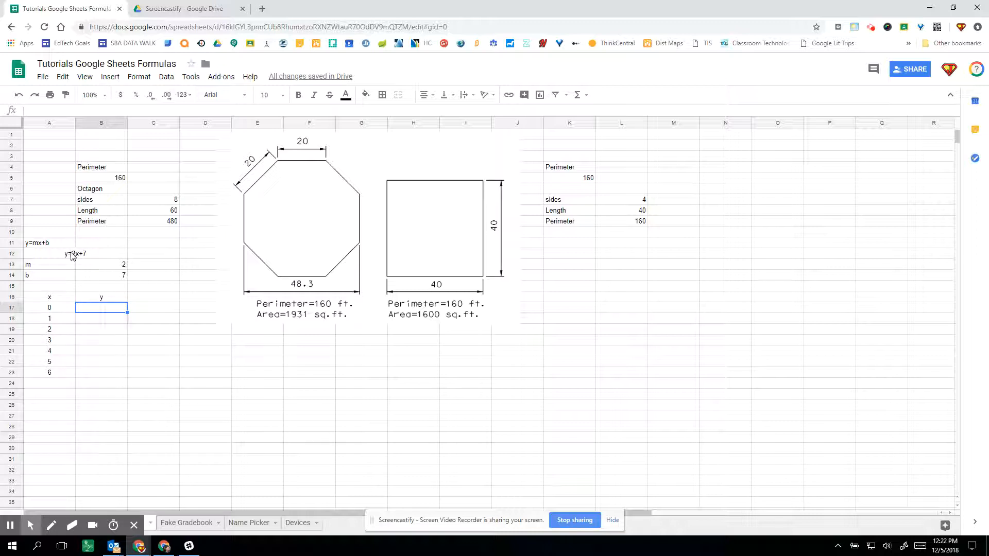
left_click(72, 256)
left_click(97, 309)
type("=")
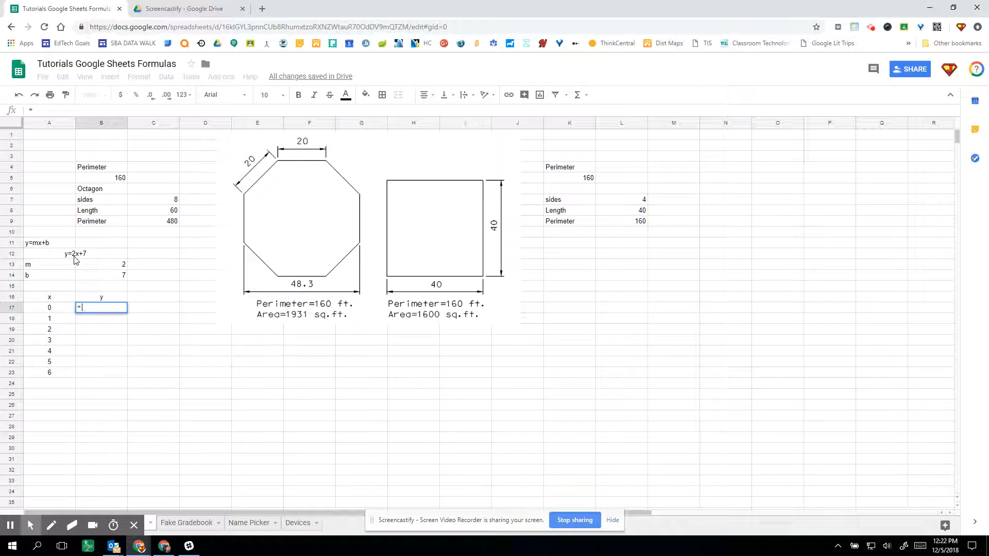
type("2")
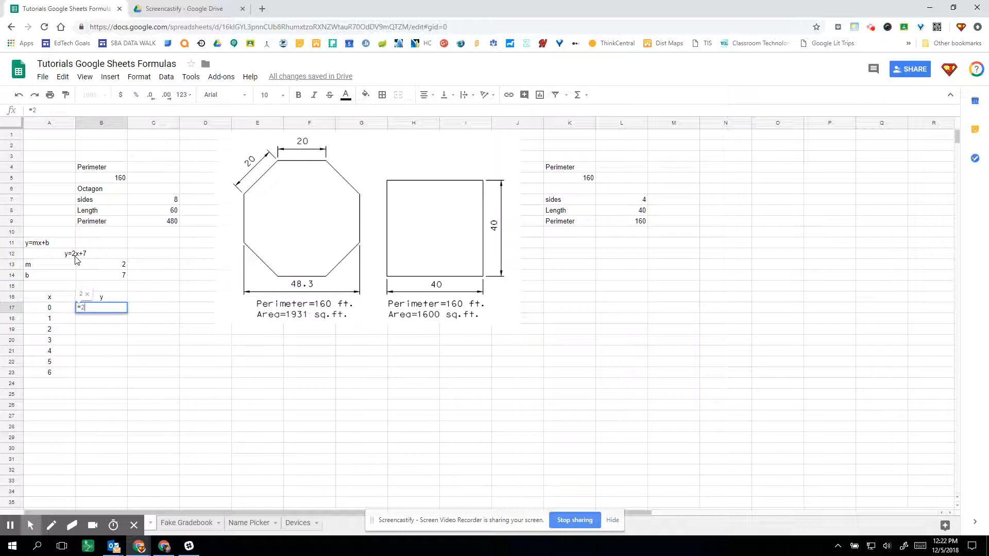
type("*")
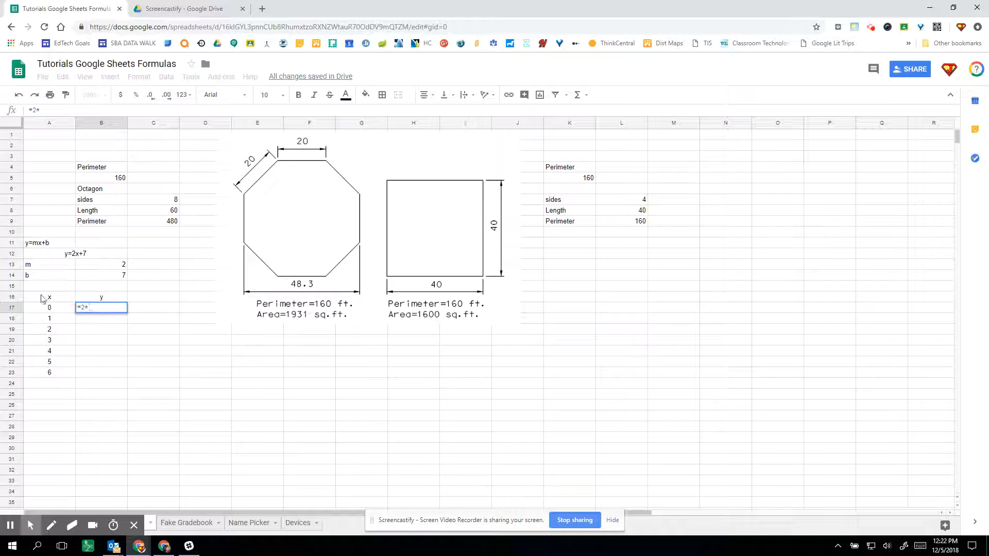
left_click(56, 313)
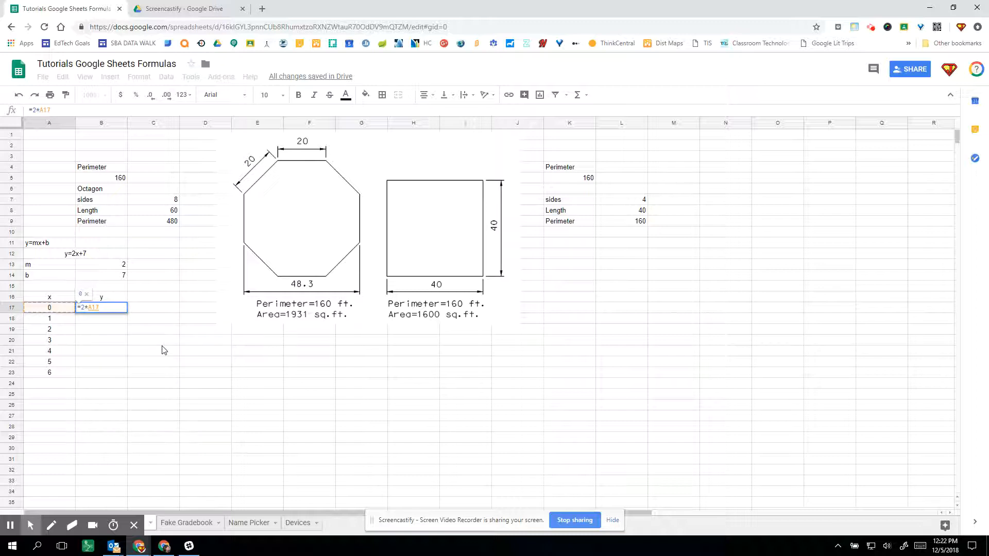
type("+7")
key("Return")
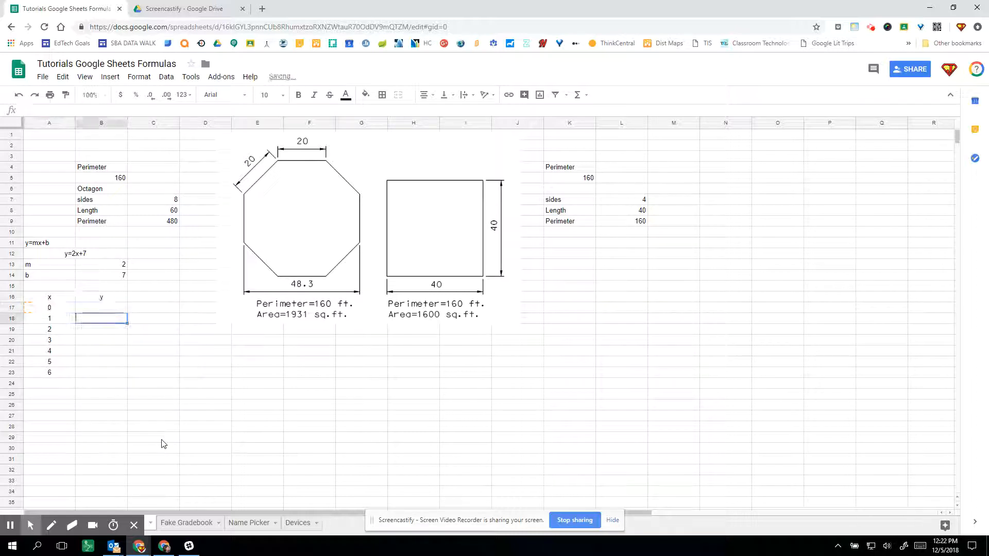
Fill the formula from B17 down the y column through B23
left_click(123, 309)
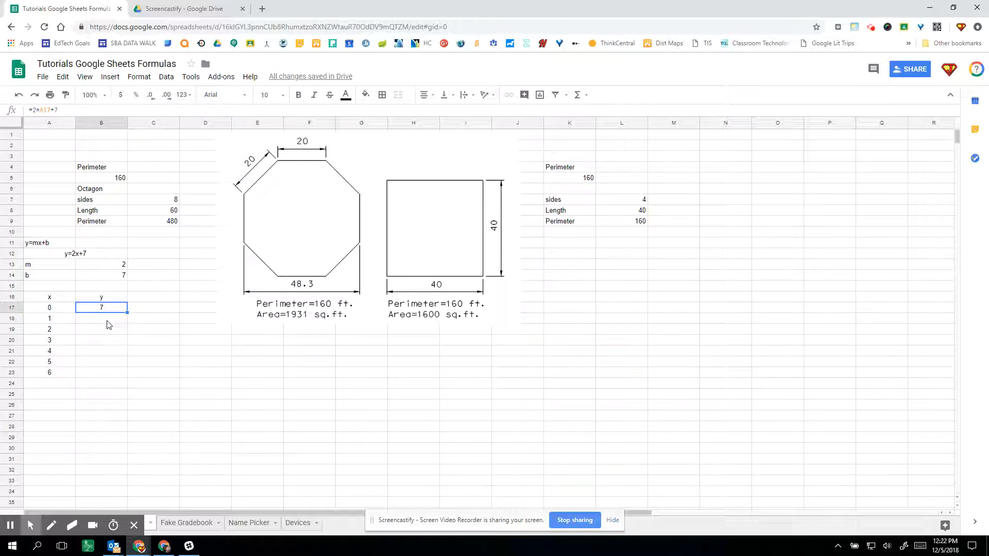
left_click(107, 320)
left_click(103, 332)
left_click(100, 341)
left_click(91, 373)
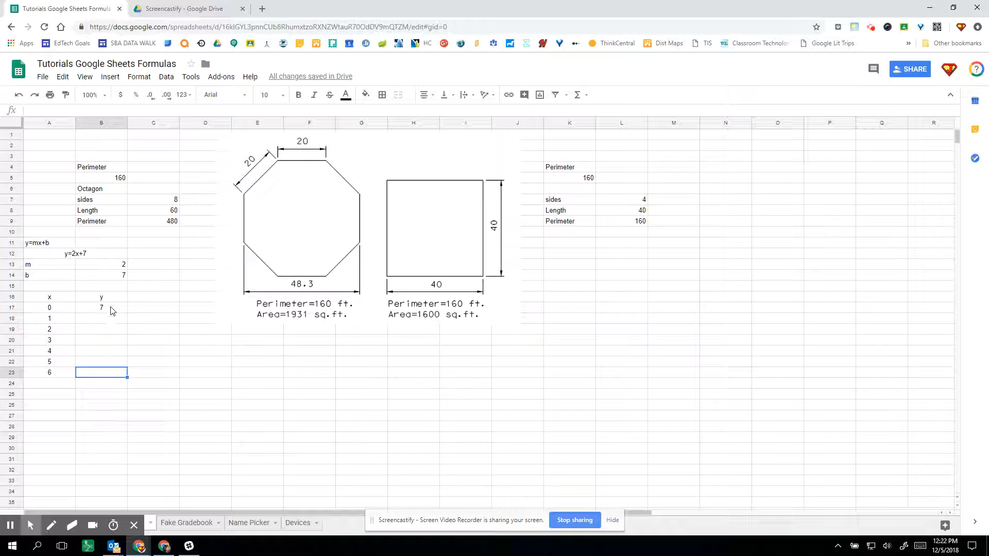
left_click(112, 310)
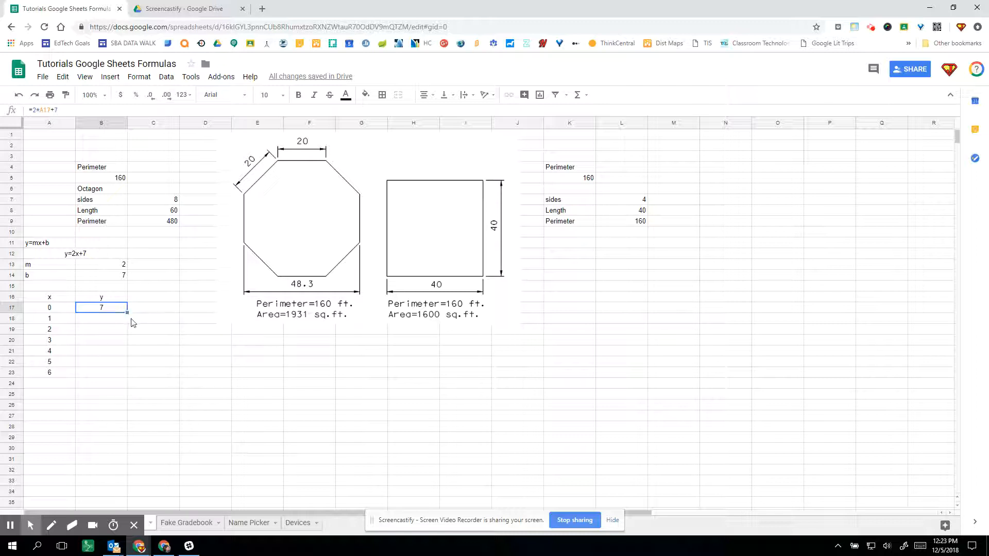
left_click_drag(128, 313, 122, 374)
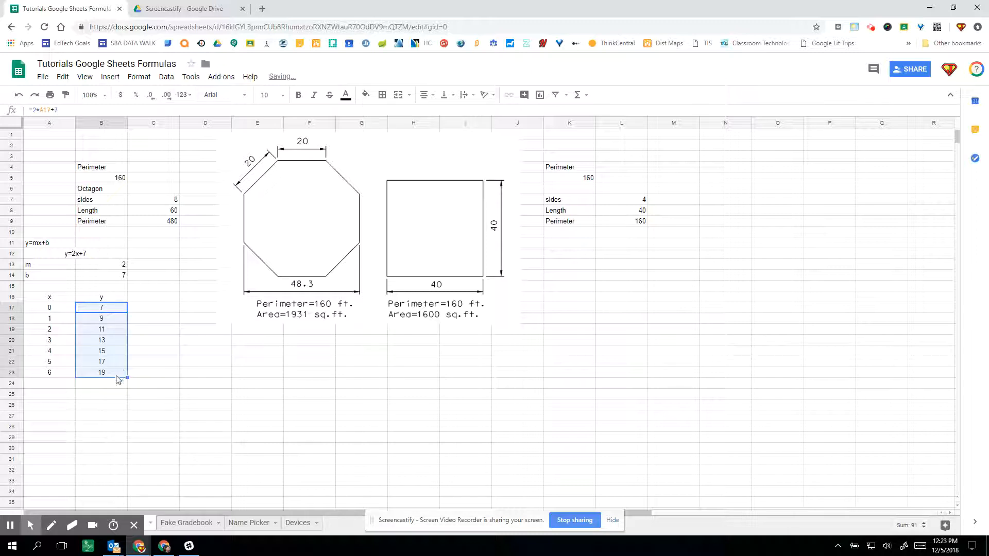
Examine the x cell reference inside the formula of the last y cell, B23
left_click(104, 377)
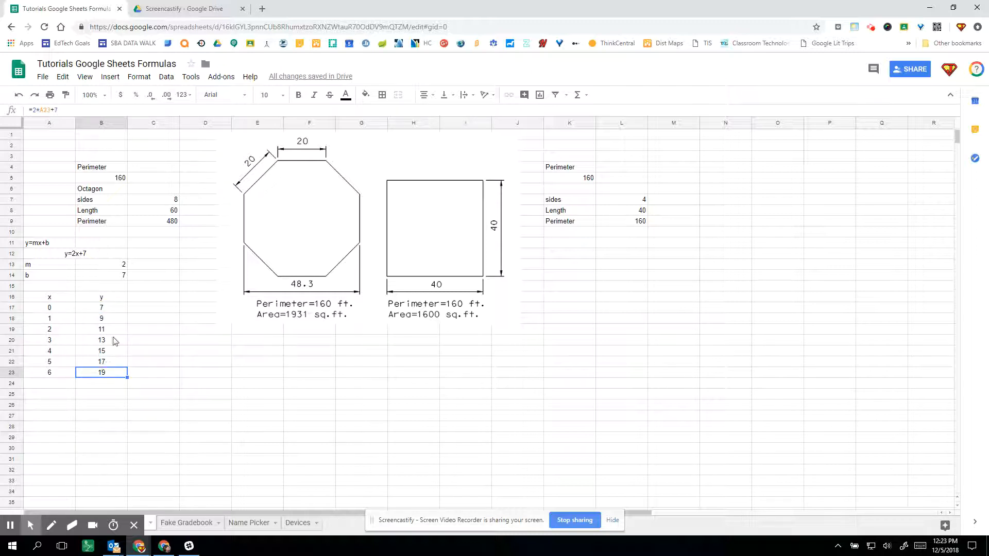
left_click(49, 110)
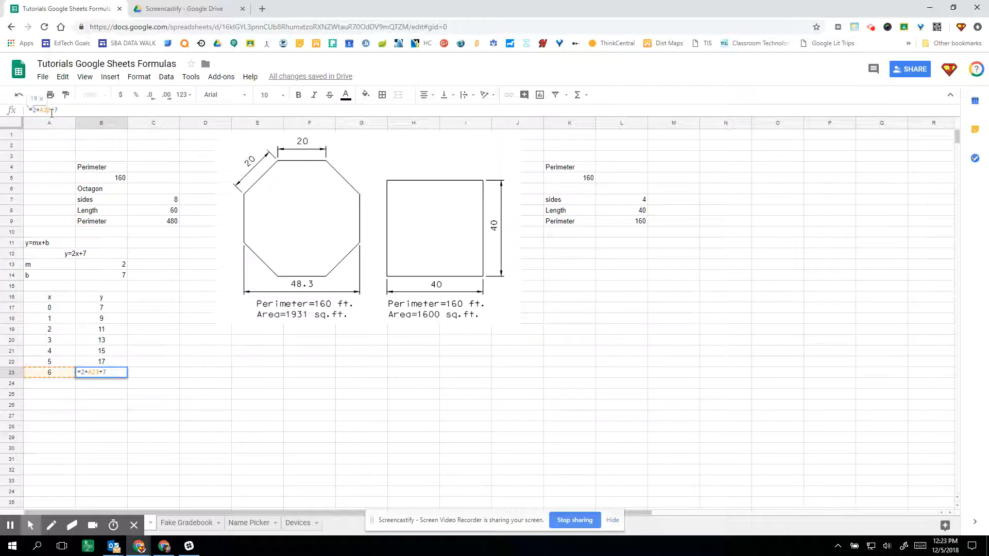
double_click(45, 109)
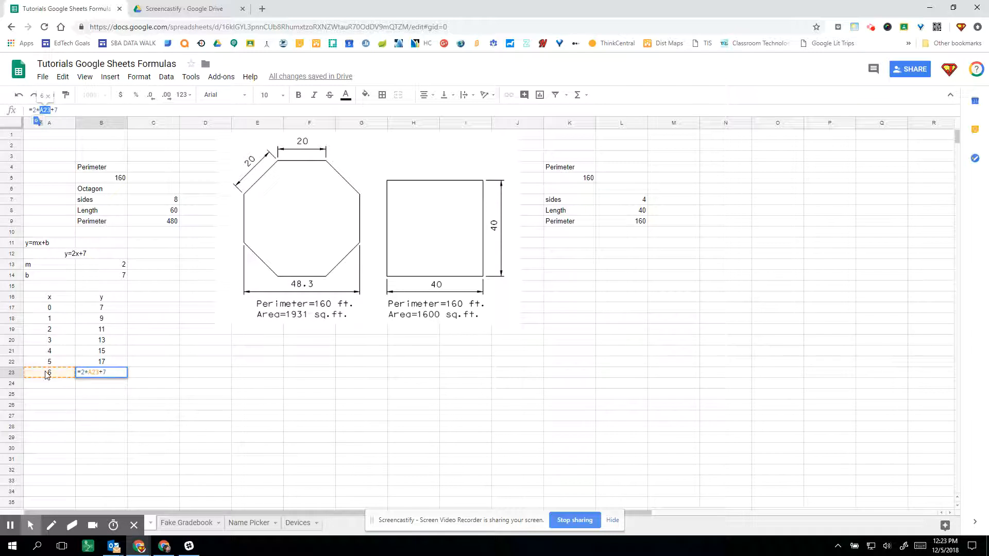
key("Return")
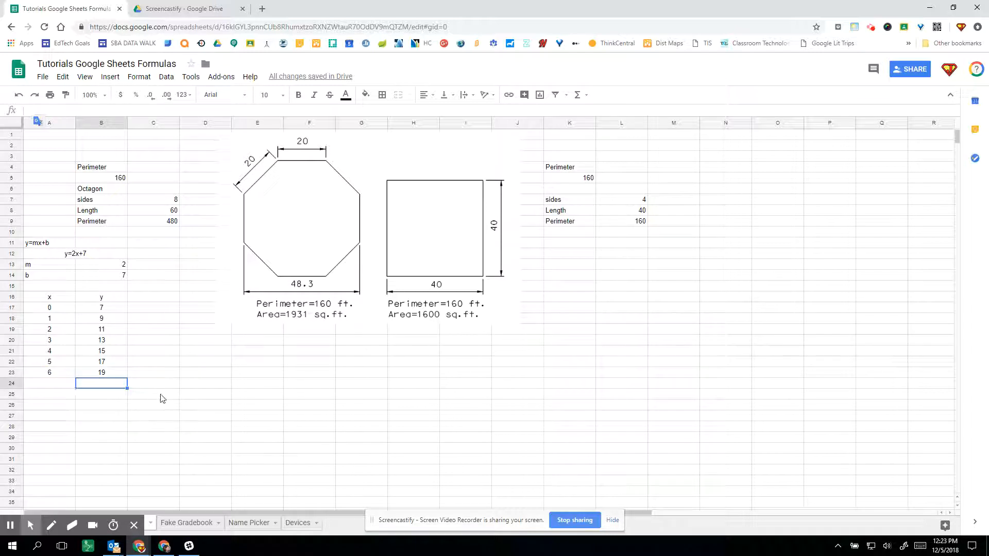
Clear all the y formulas in B17:B23
left_click(107, 310)
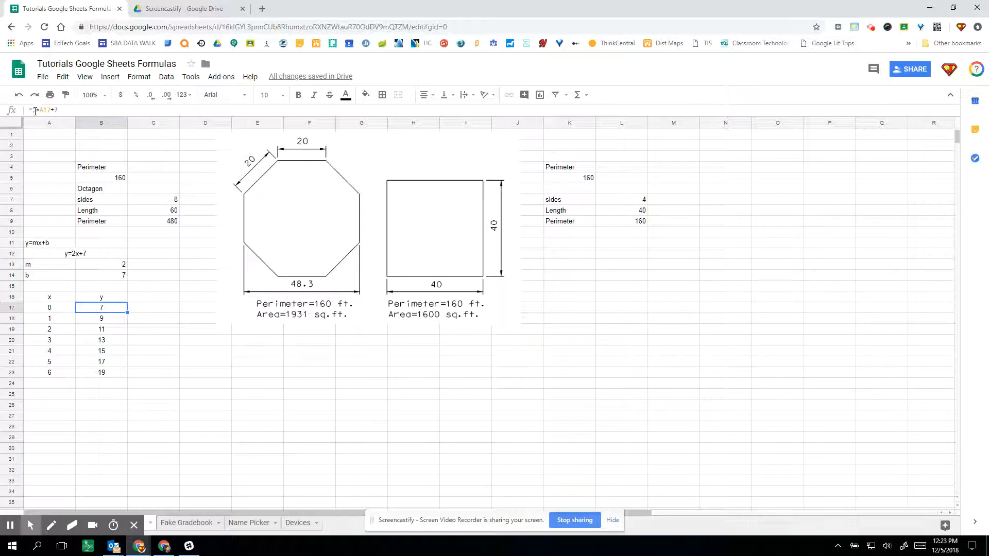
left_click_drag(116, 311, 104, 375)
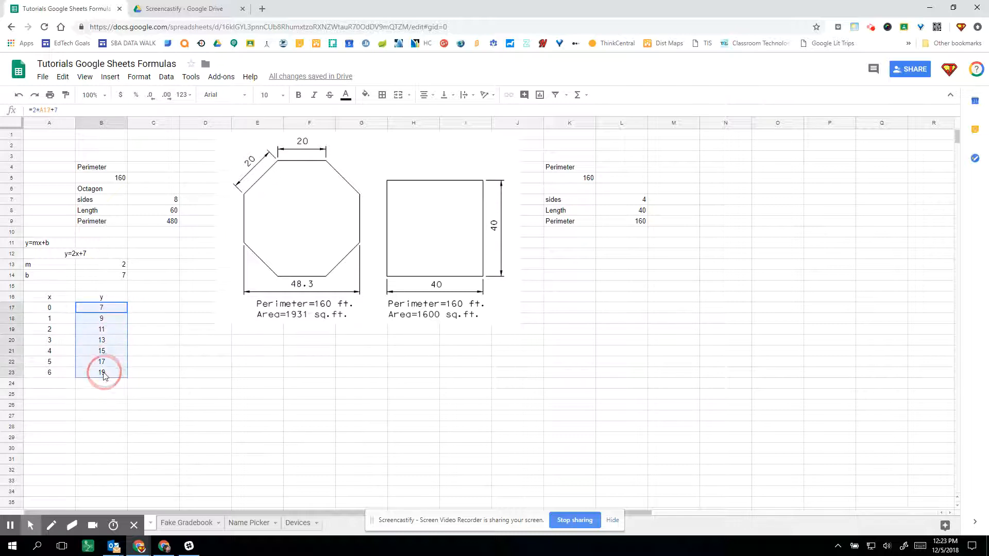
key("Delete")
Enter the formula =B13*A17+B14 in B17, referencing the slope, x and intercept cells
left_click(100, 308)
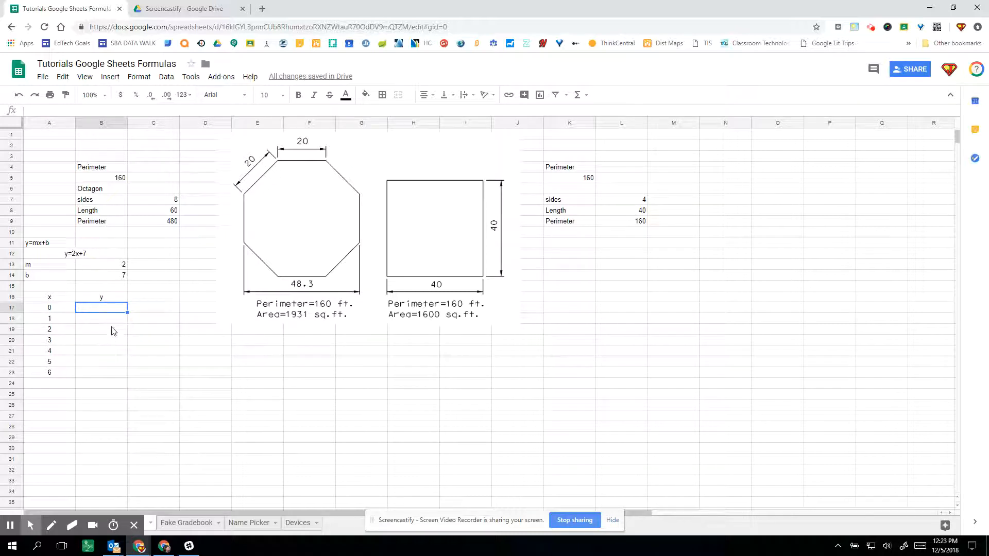
type("=")
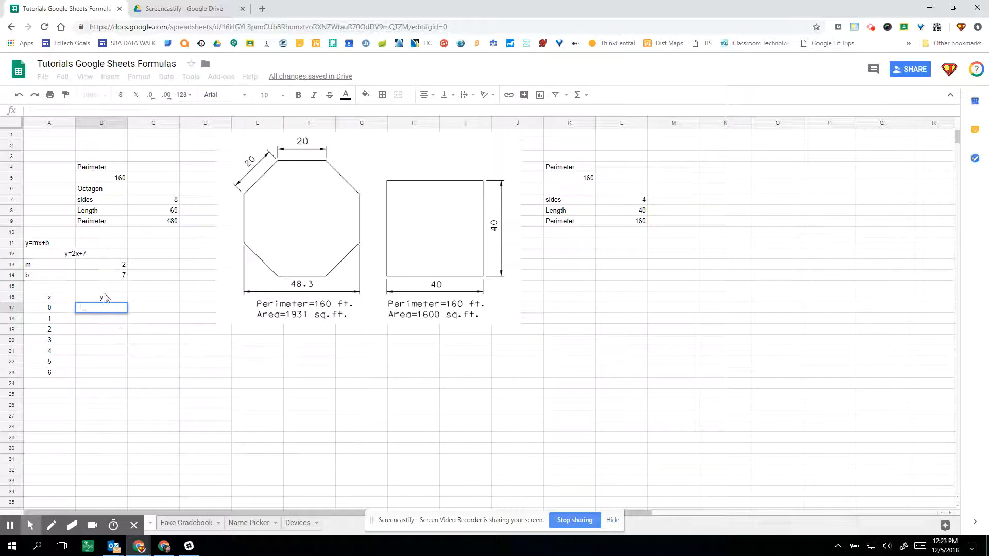
left_click(112, 266)
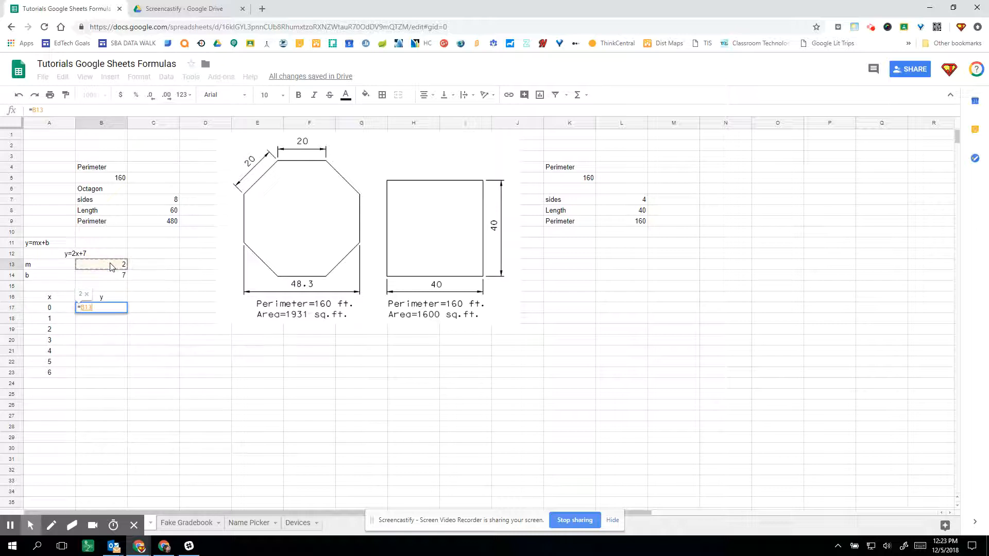
type("*")
left_click(57, 310)
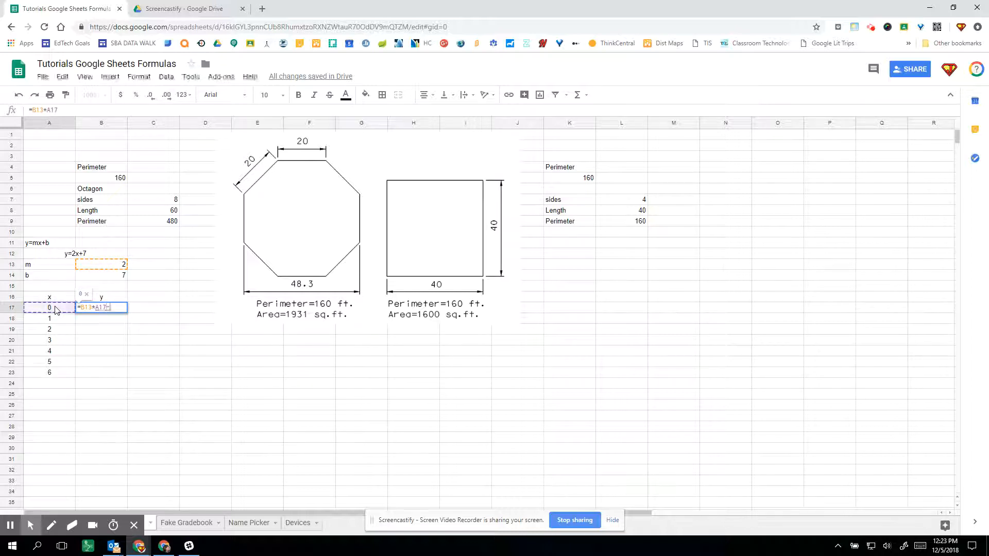
type("+")
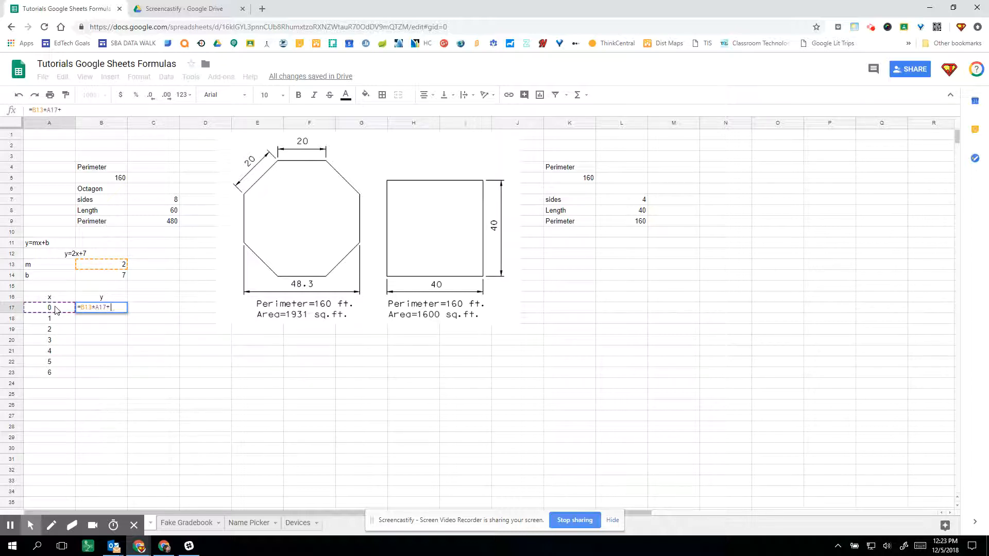
left_click(118, 278)
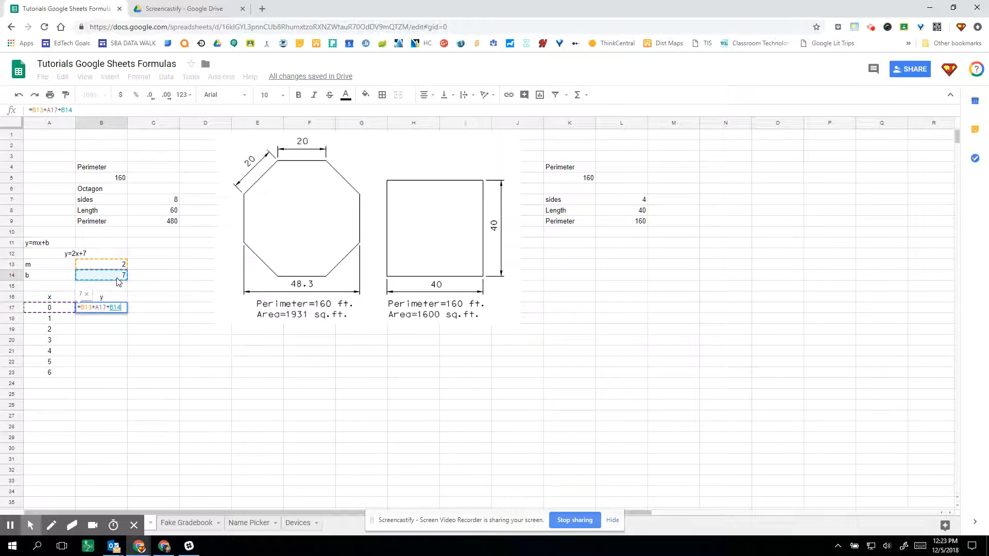
key("Return")
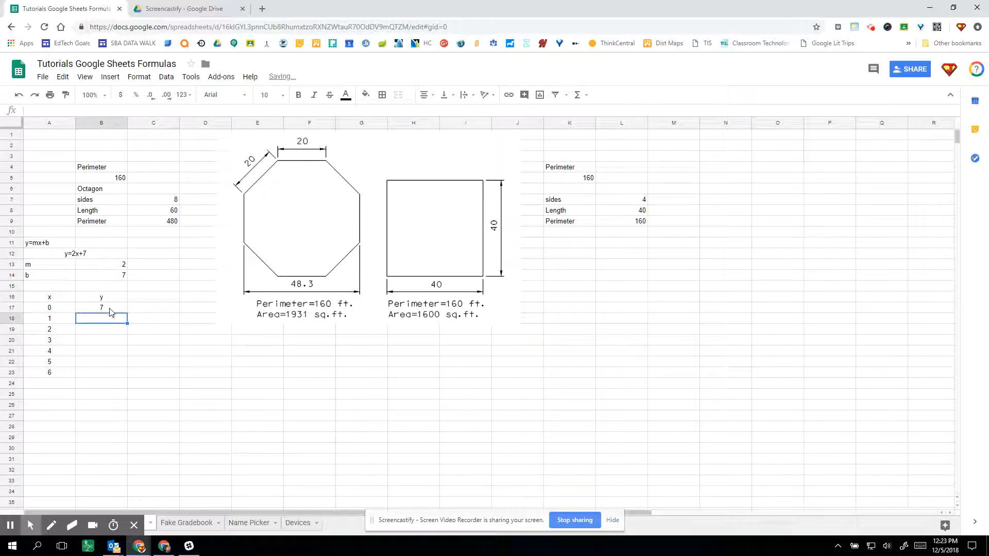
left_click(105, 309)
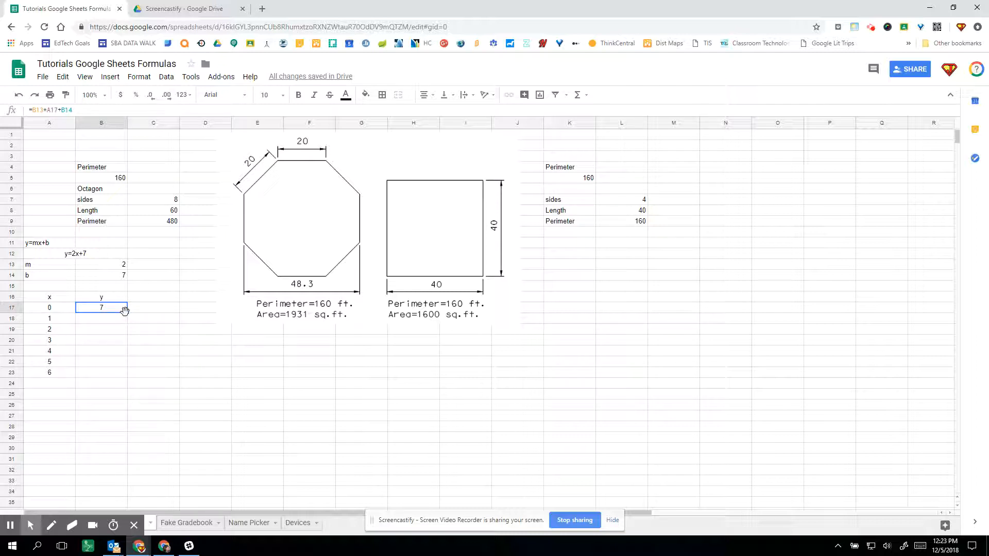
Fill the formula from B17 down through B23 and check the cell references in B19
left_click_drag(128, 312, 125, 372)
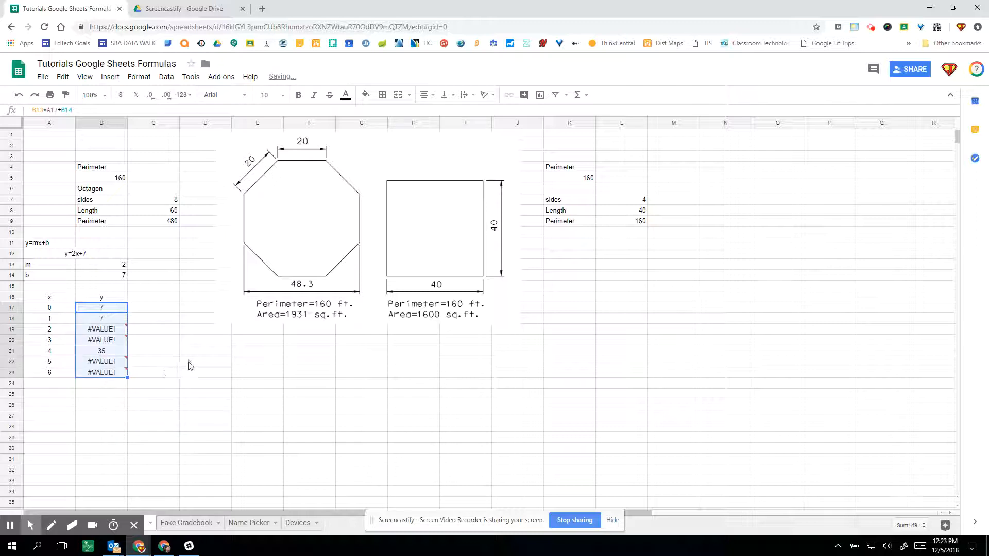
left_click(92, 331)
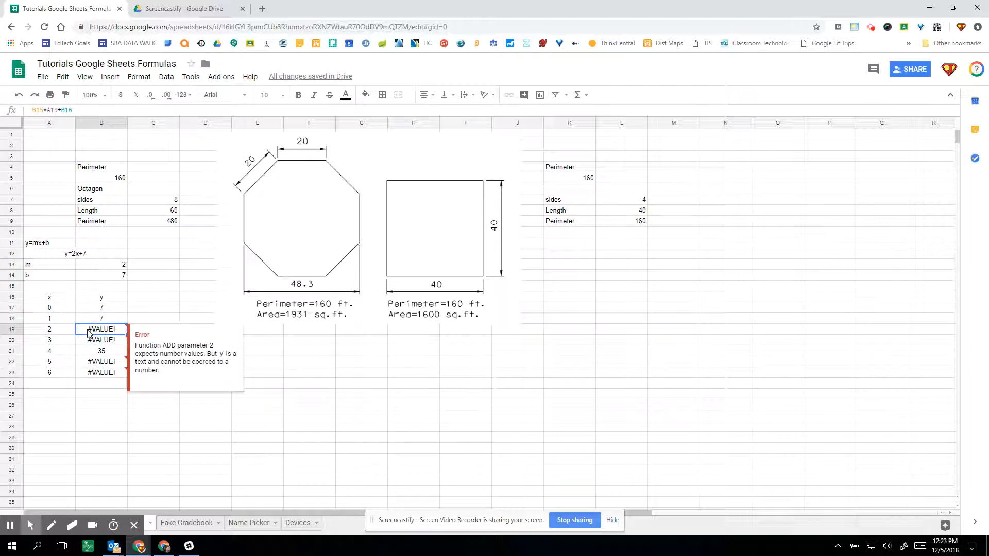
Clear the y formulas in B18:B23, keeping the one in B17
left_click(109, 309)
left_click_drag(118, 321, 123, 372)
key("Delete")
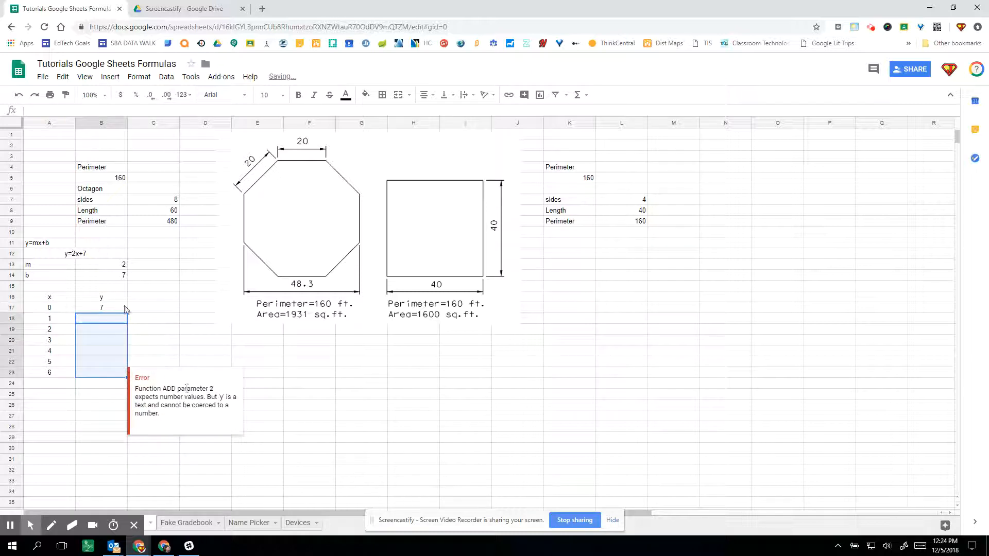
Lock the slope and intercept rows in the B17 formula so it reads =B$13*A17+B$14
left_click(114, 309)
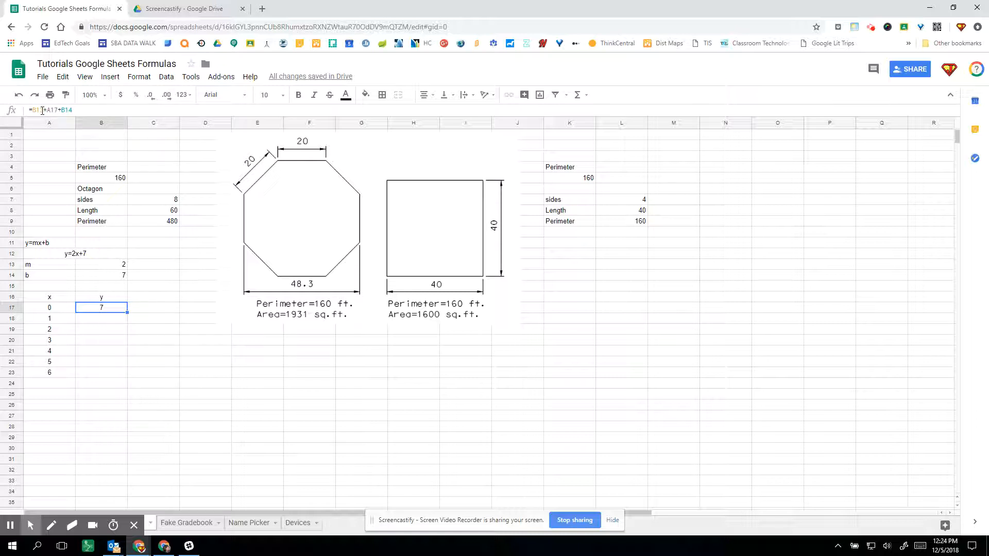
double_click(43, 109)
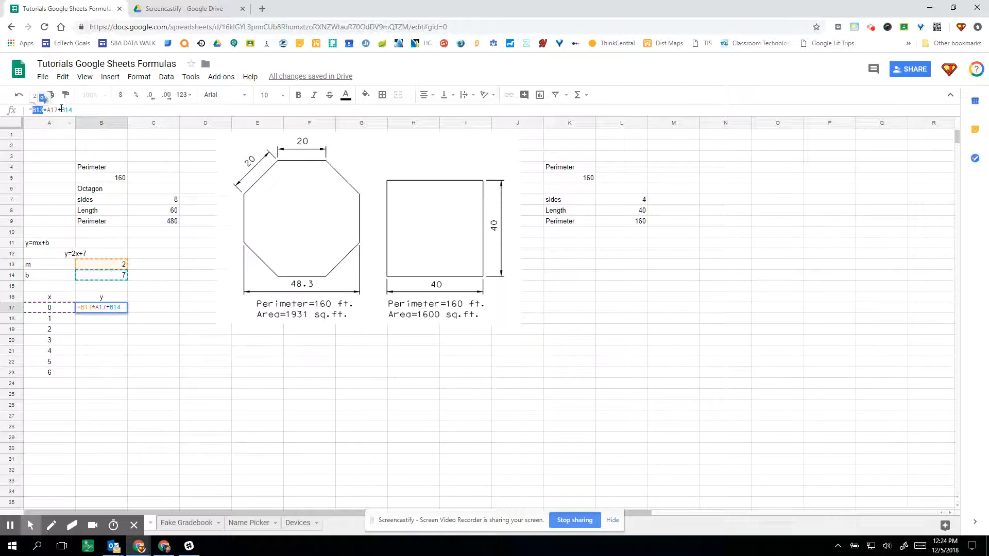
double_click(66, 110)
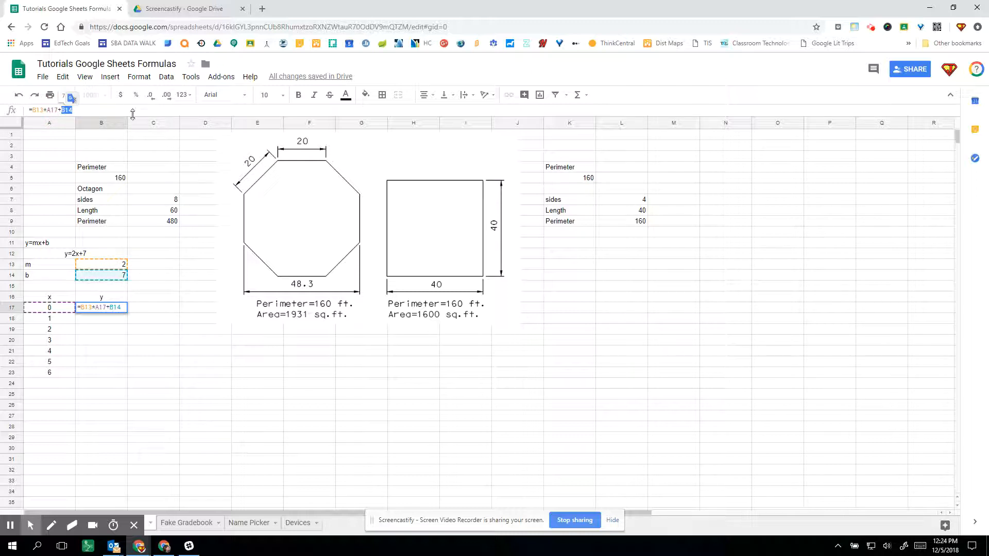
double_click(51, 110)
left_click(84, 109)
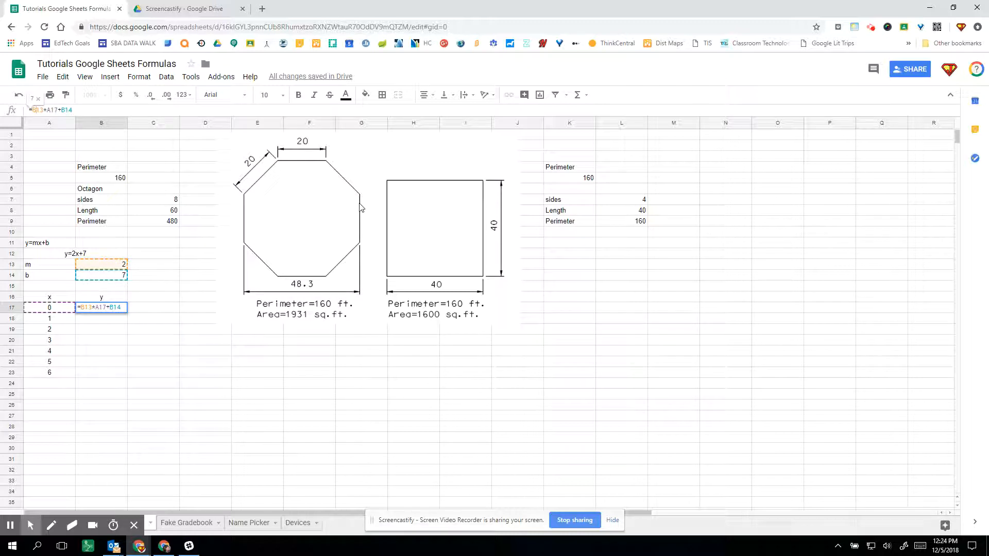
type("$")
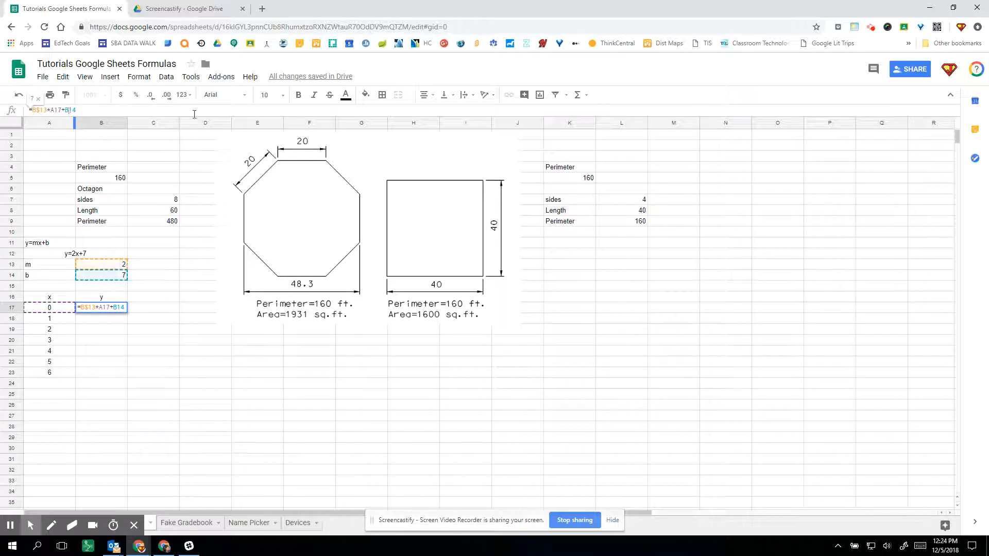
type("$")
key("Return")
Fill the row-locked formula from B17 down the y column through B23
left_click(106, 309)
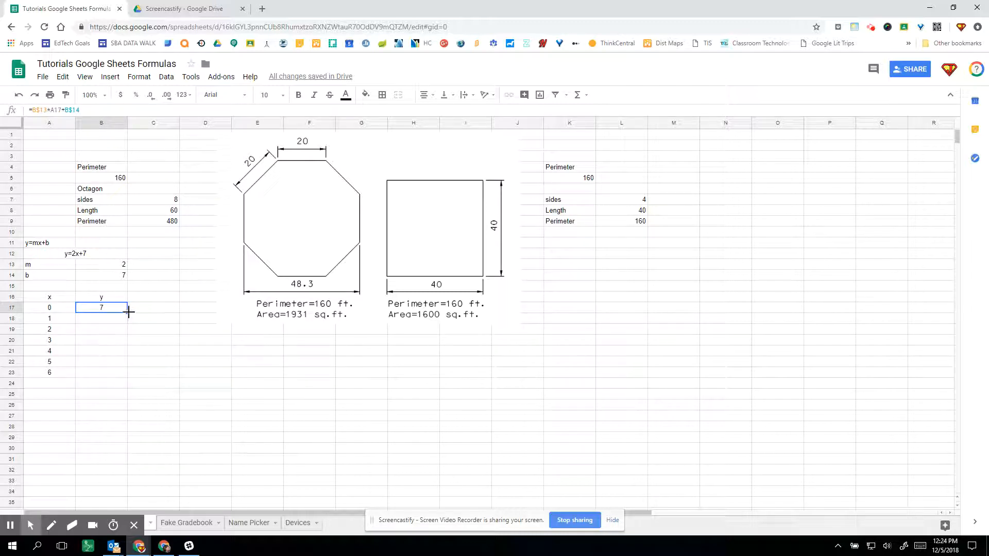
left_click_drag(126, 313, 118, 370)
left_click(160, 371)
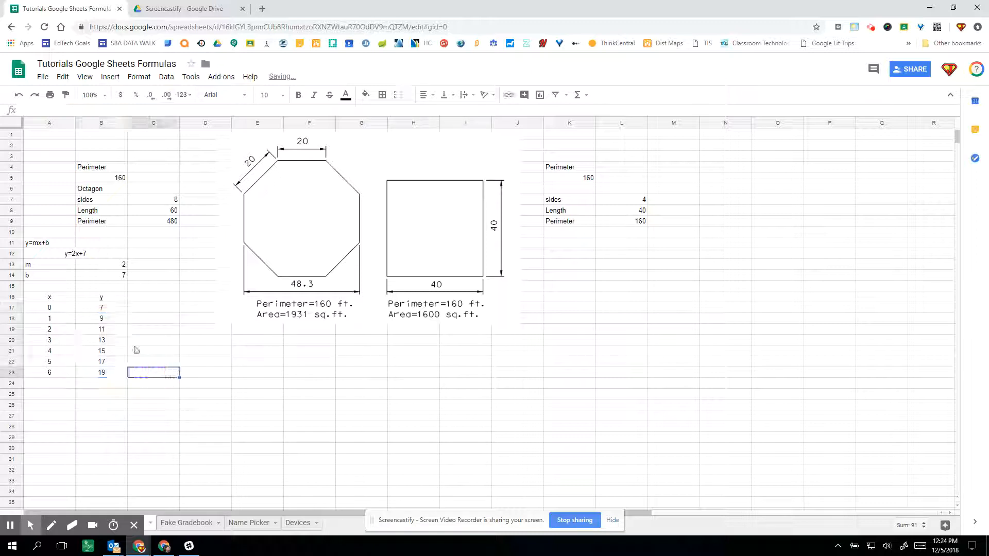
Examine the formulas in the filled y cells to compare their slope, x and intercept references
left_click(116, 319)
left_click(113, 340)
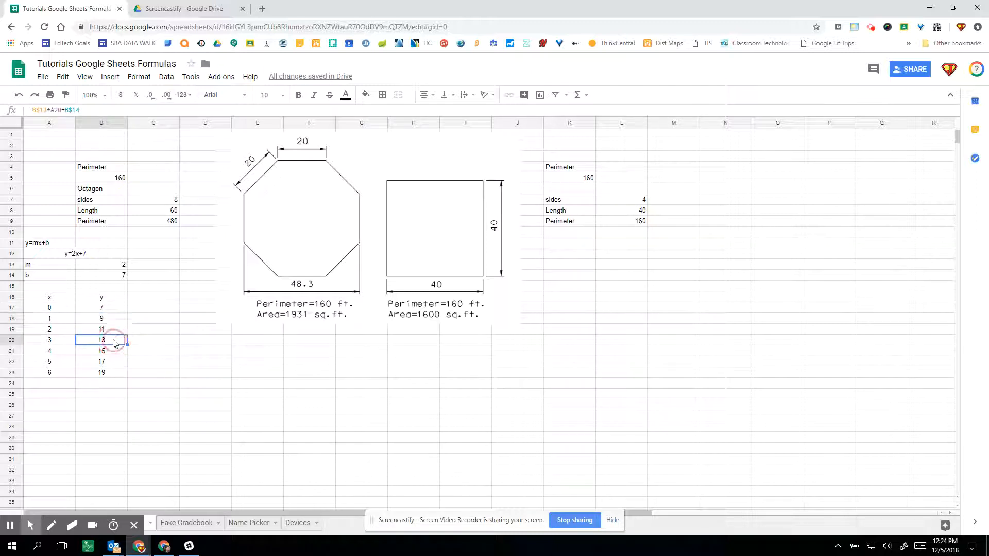
left_click(113, 353)
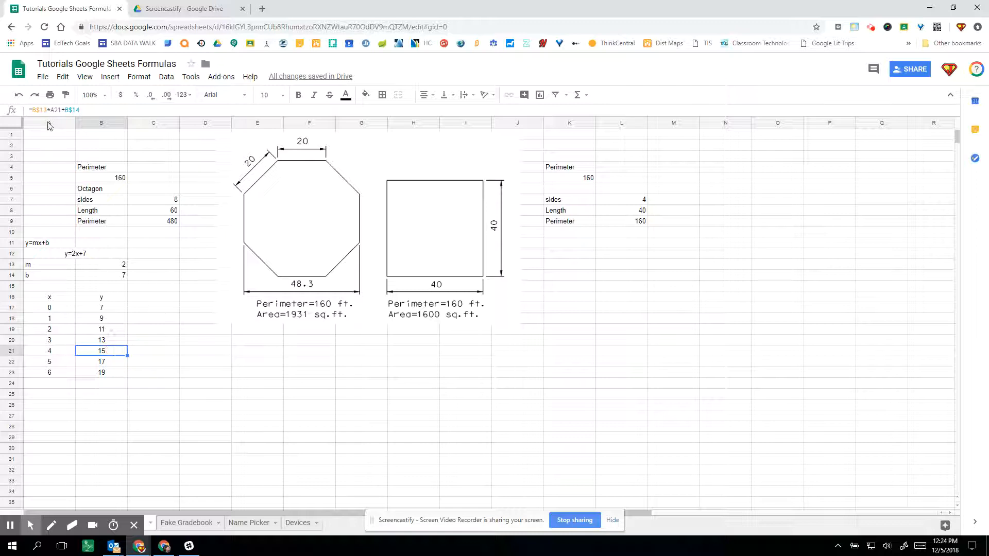
left_click(116, 364)
left_click(113, 373)
left_click(118, 340)
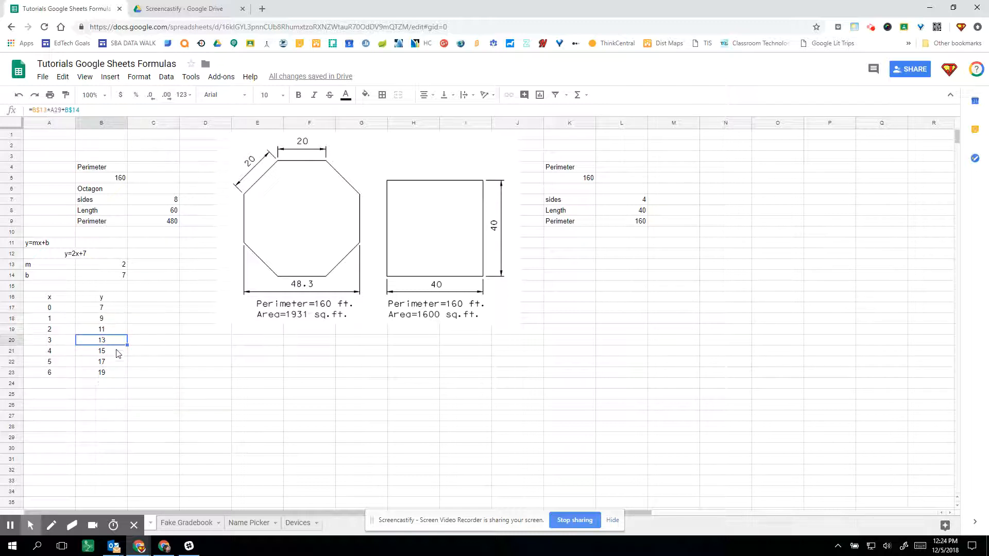
left_click(195, 405)
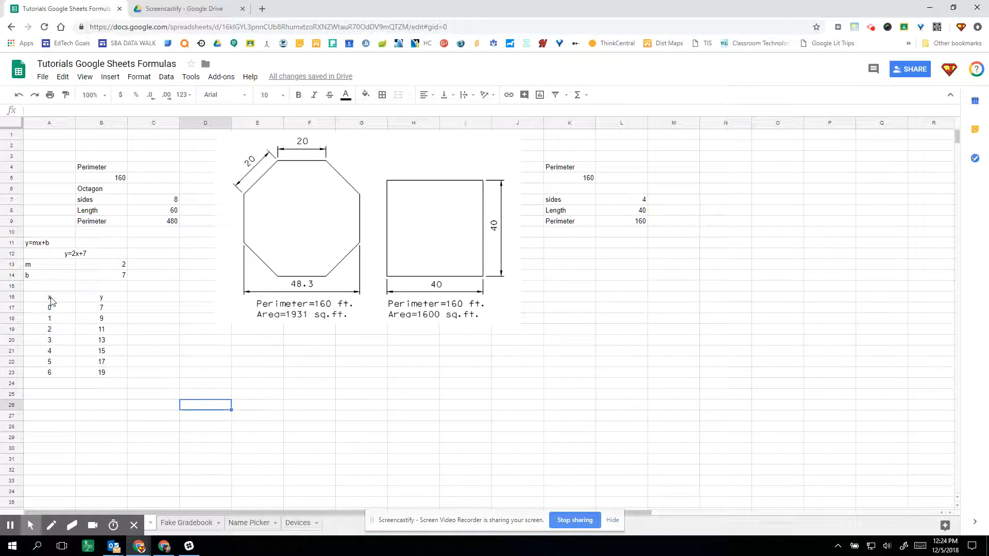
Insert a chart of the x-y table A16:B23 and change its type to Scatter chart
left_click_drag(54, 298, 104, 375)
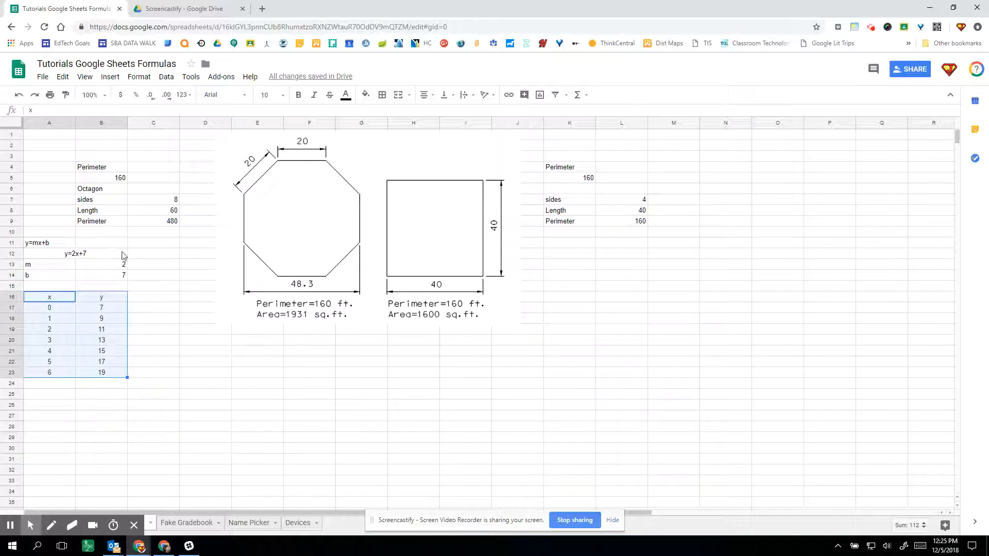
left_click(118, 78)
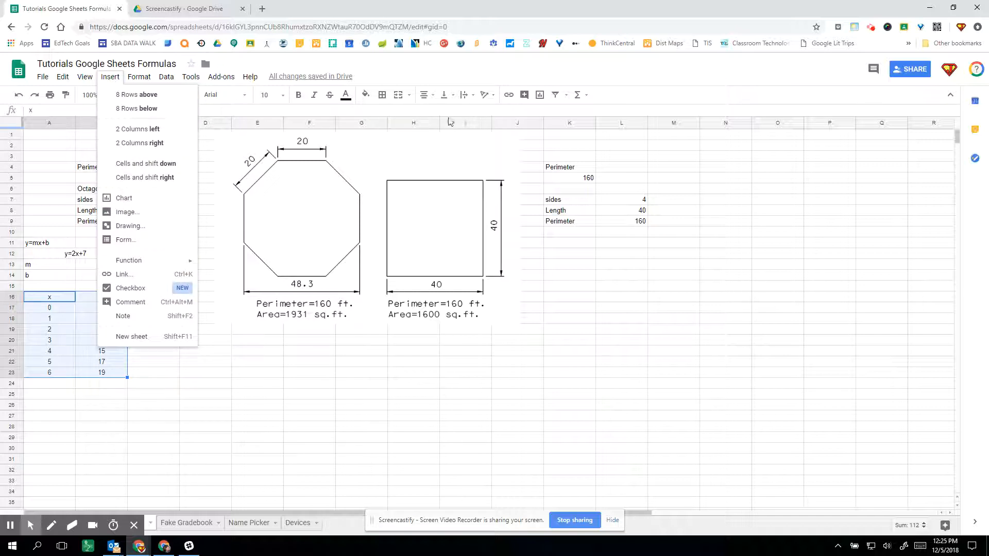
left_click(540, 97)
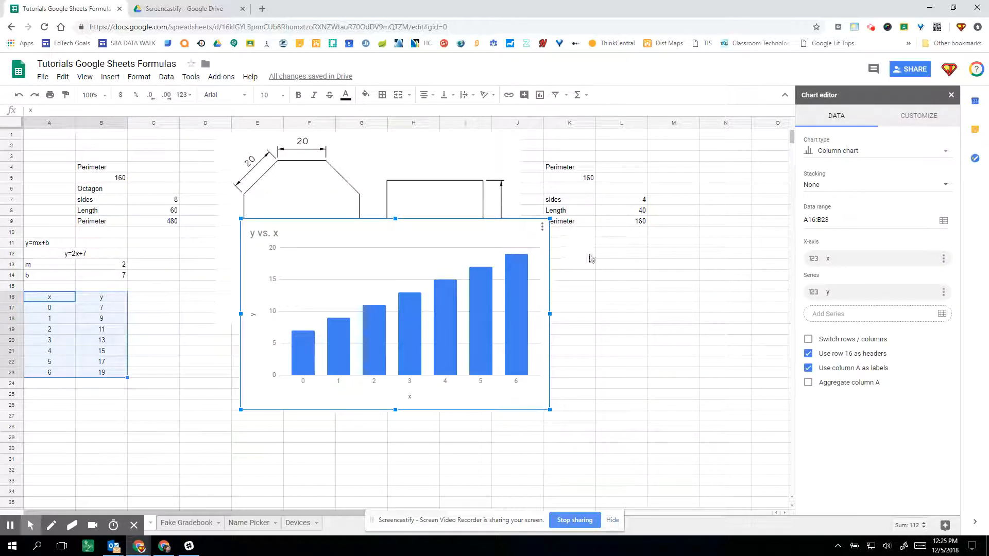
left_click(870, 154)
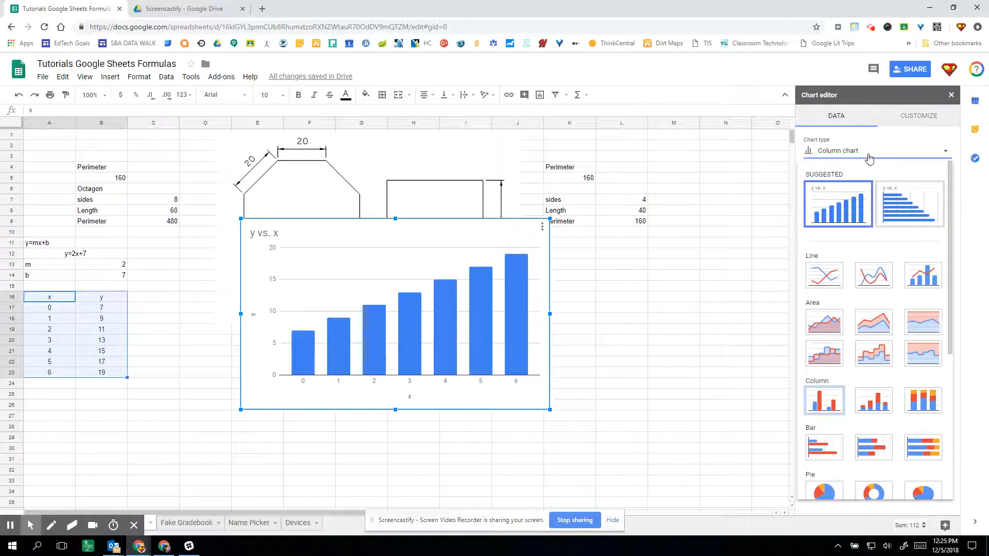
scroll(847, 278, "down", 3)
scroll(847, 278, "down", 3)
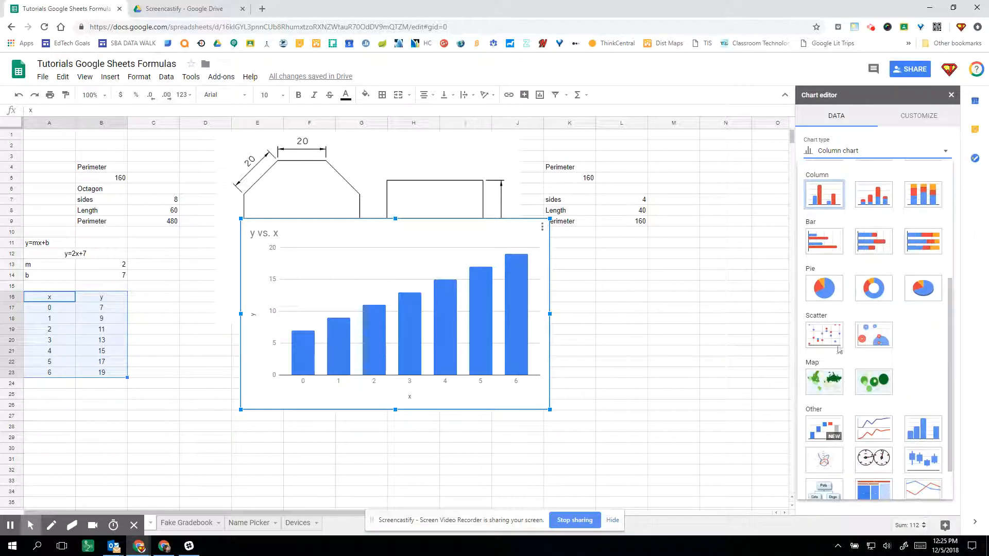
left_click(830, 340)
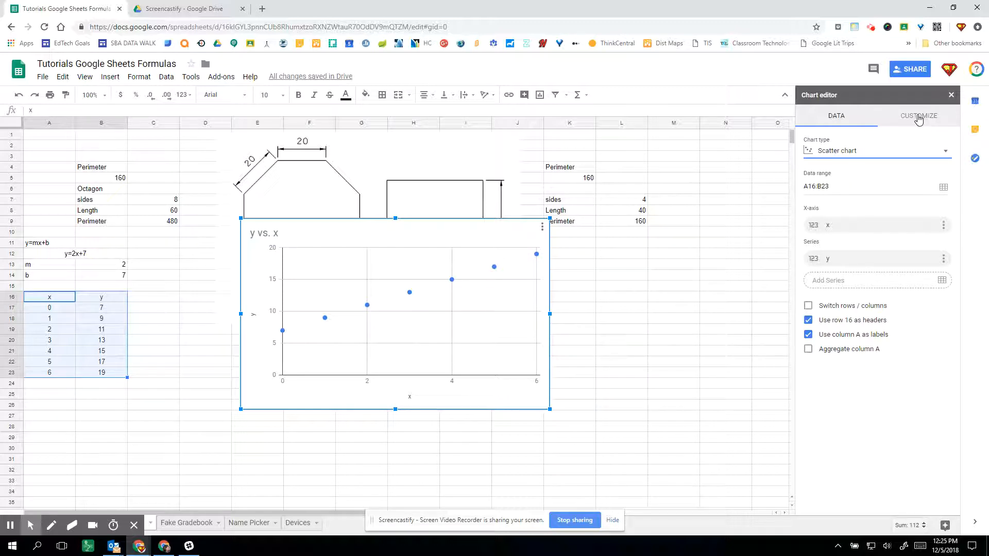
Add a linear trendline to the chart's y series and set its label to Use Equation
left_click(918, 117)
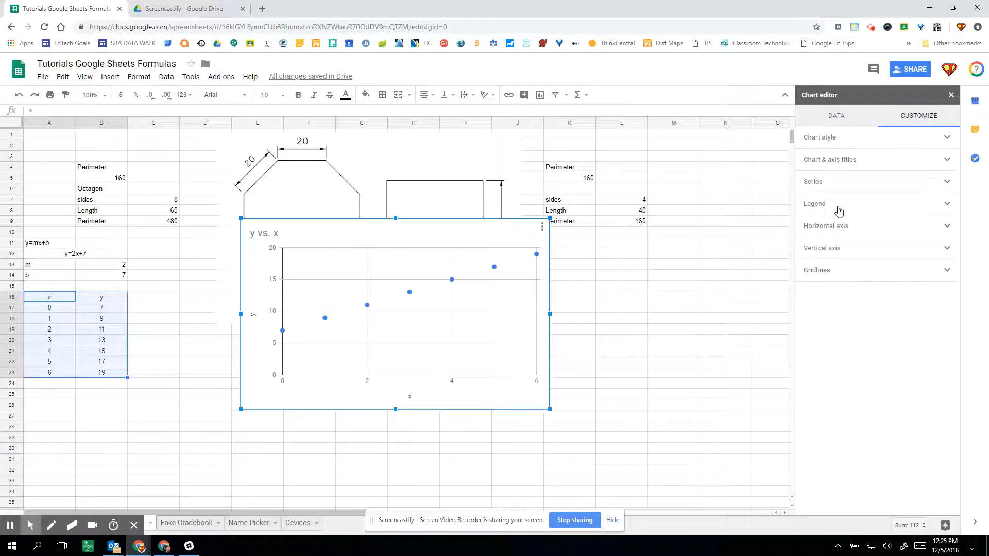
left_click(841, 183)
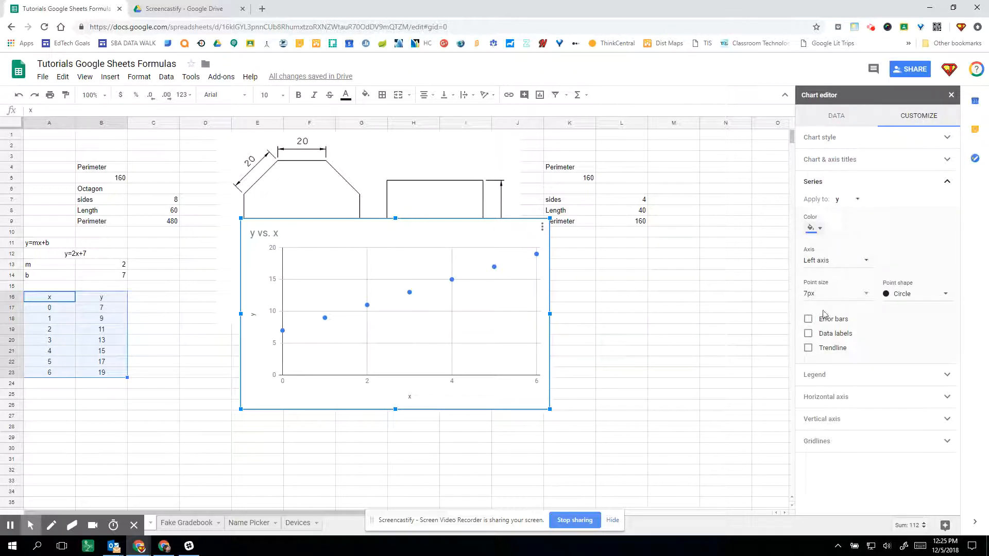
left_click(808, 349)
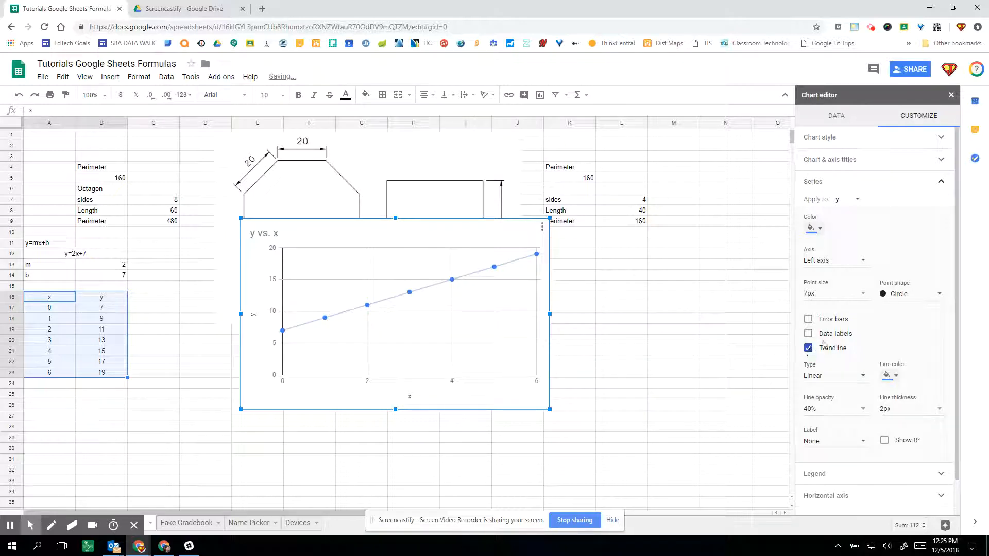
left_click(839, 441)
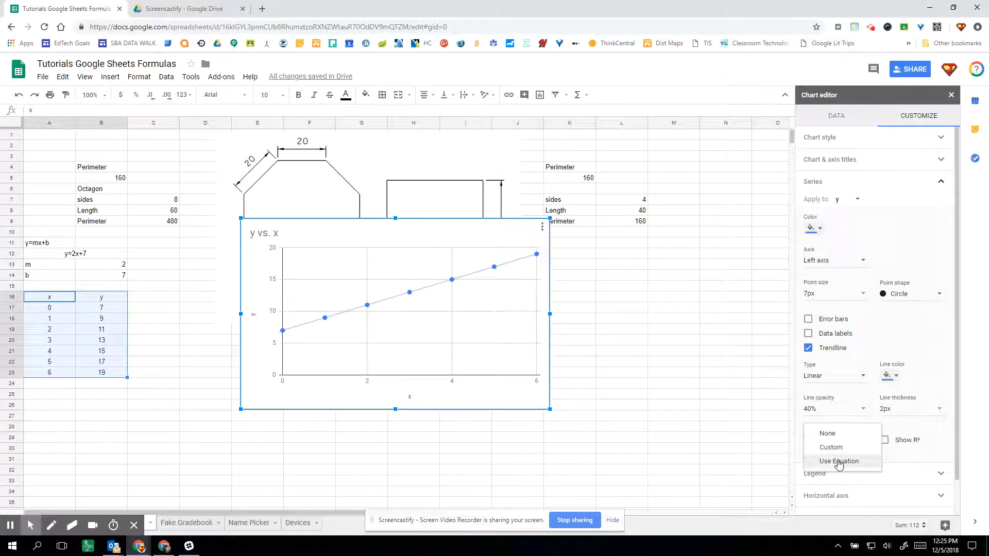
left_click(839, 462)
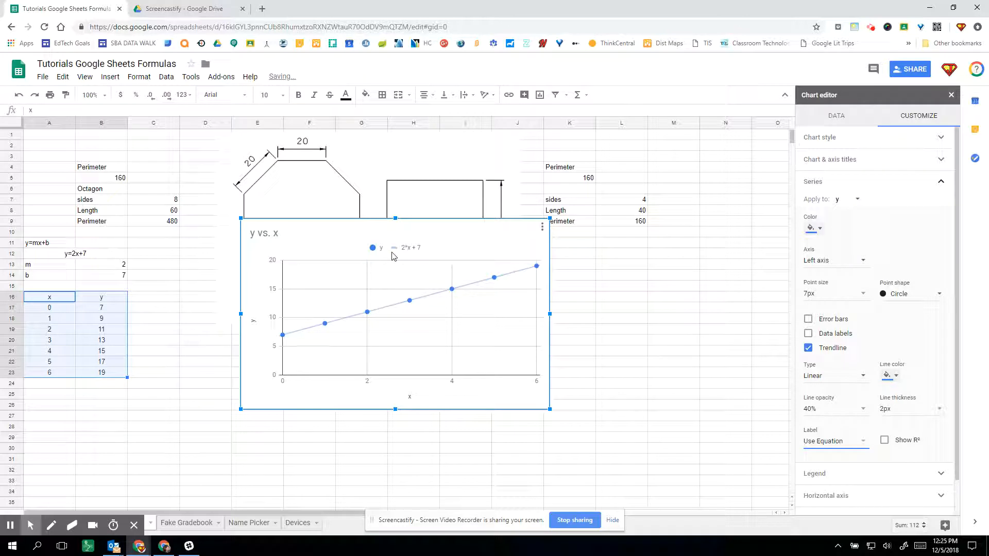
left_click(154, 297)
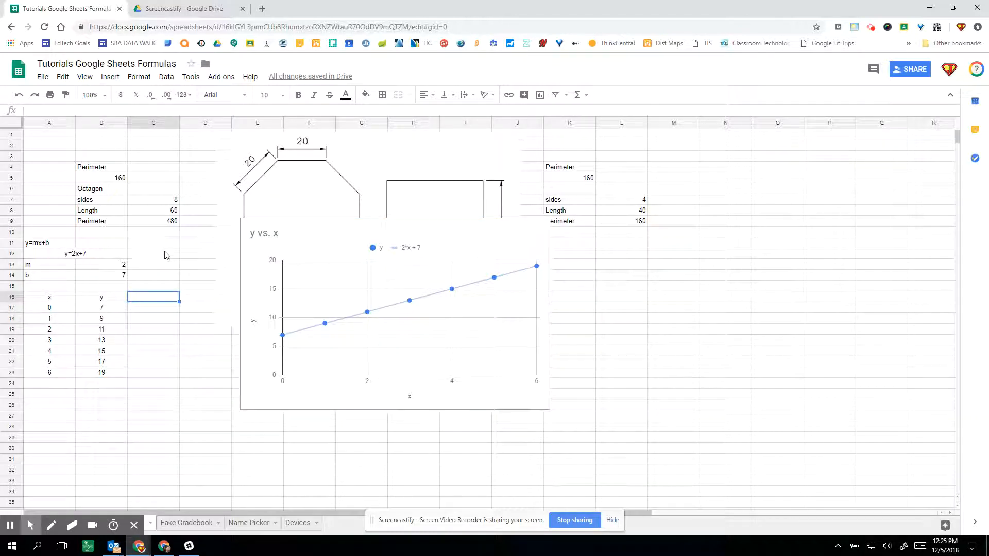
Reveal the hidden equation in C12 by changing its text color to black
left_click(114, 256)
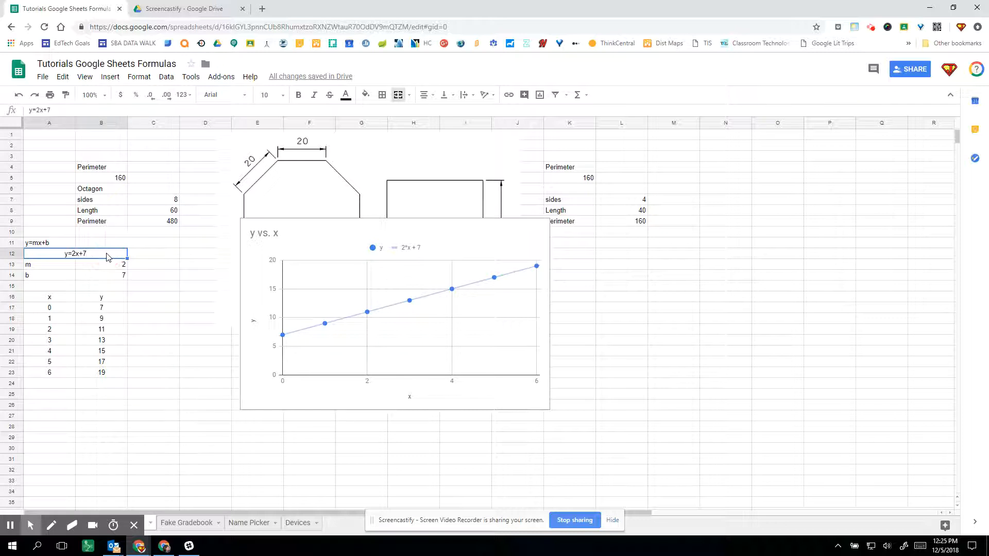
left_click(168, 259)
left_click(346, 95)
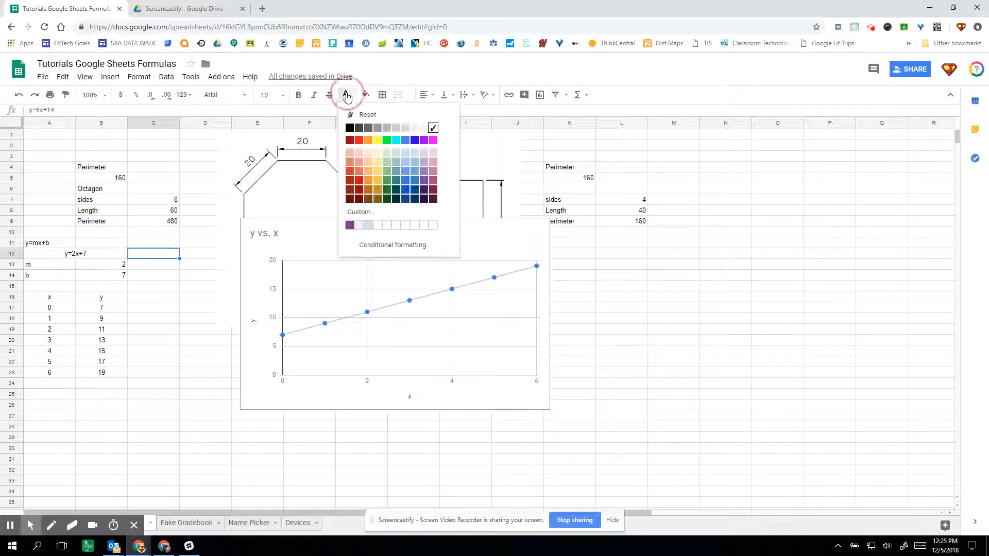
left_click(341, 126)
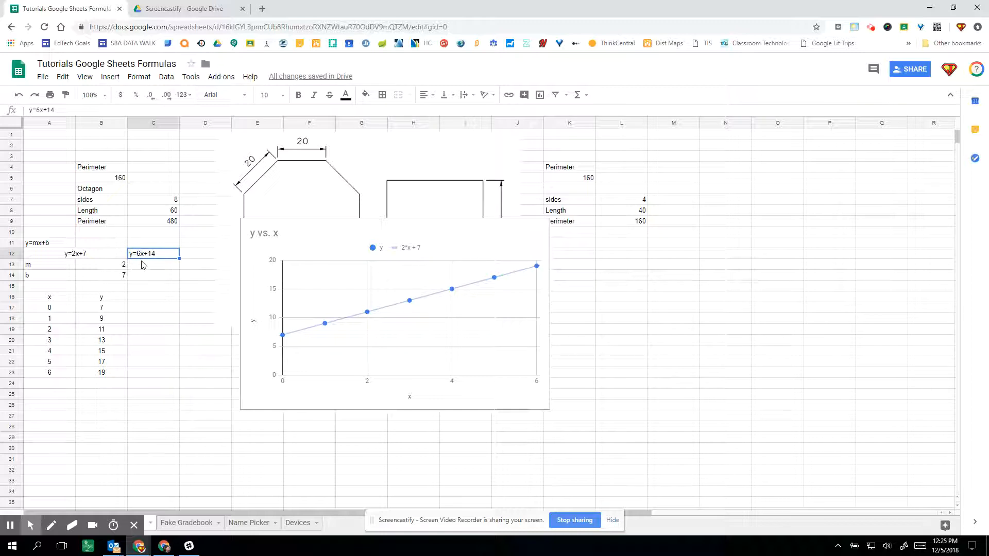
Set the slope m in B13 to 6 and the intercept b in B14 to 14
left_click(119, 266)
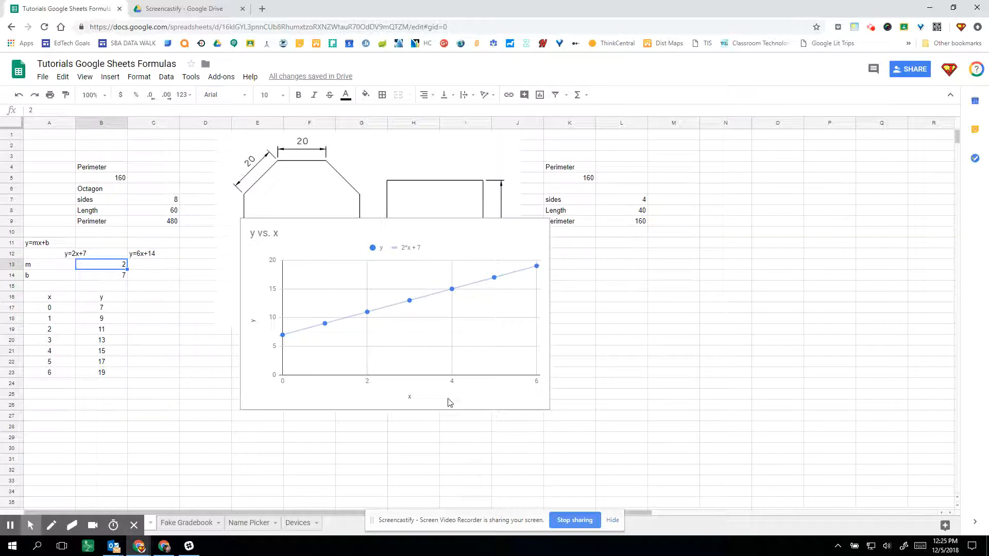
type("6")
key("Return")
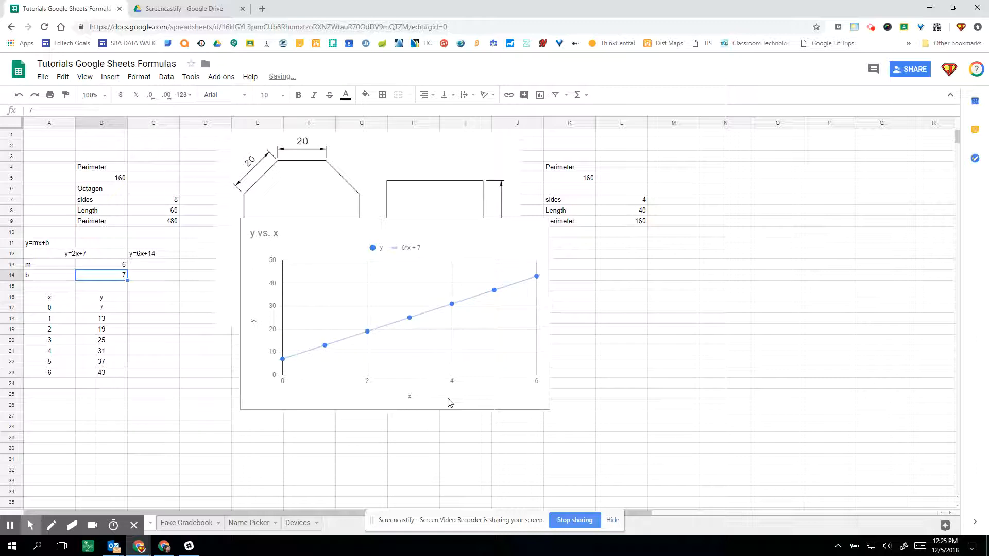
key("BackSpace")
type("15")
key("BackSpace")
type("4")
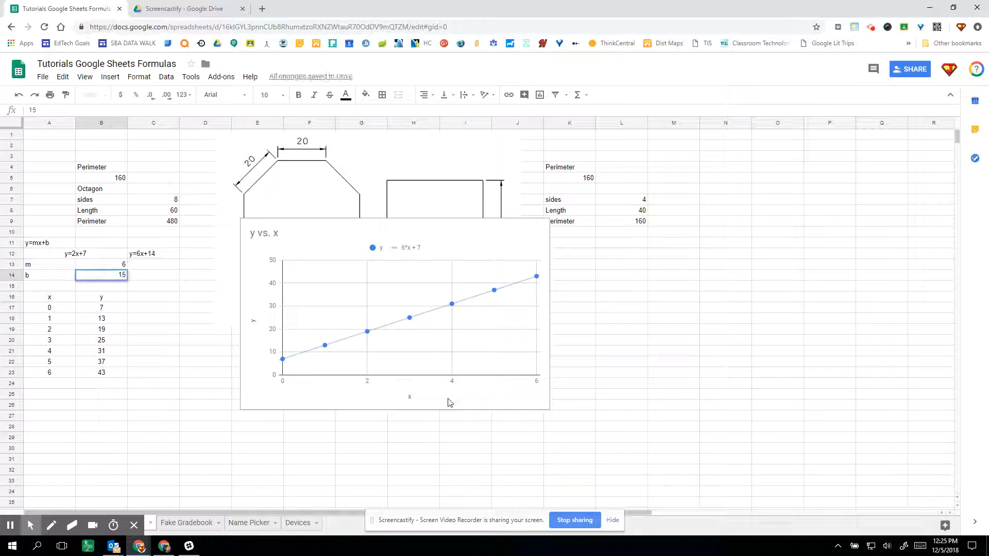
key("Return")
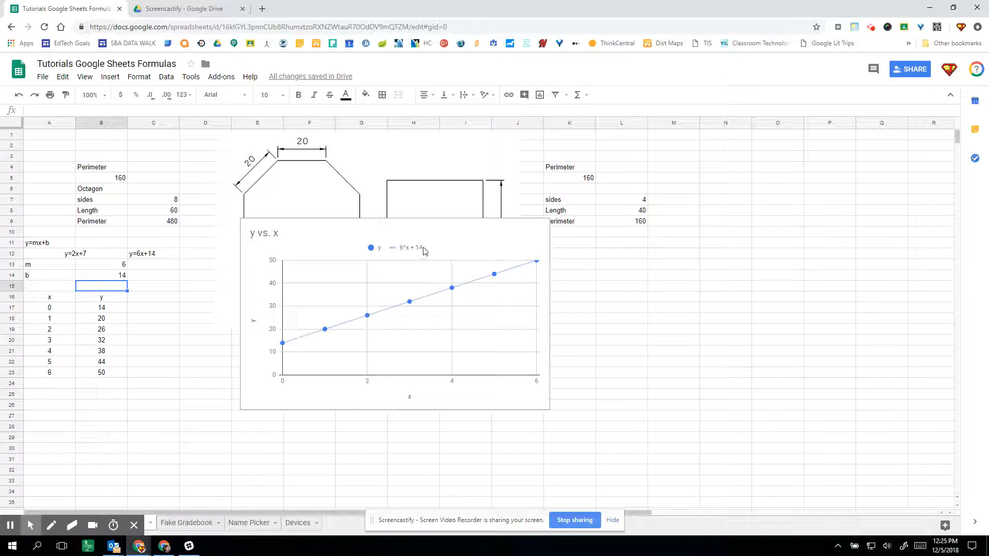
Reveal the hidden equation in C13 by changing its text color to black
left_click(155, 265)
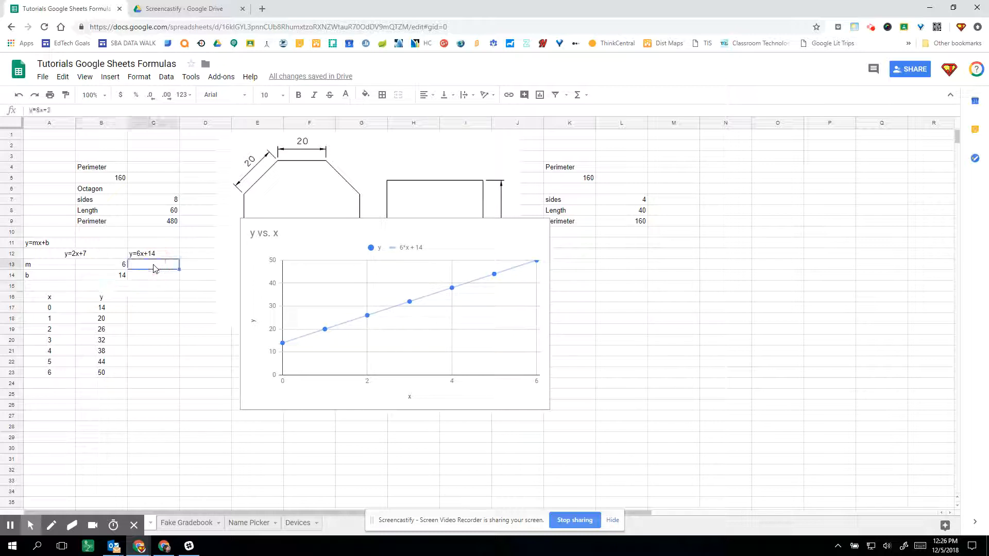
left_click(347, 97)
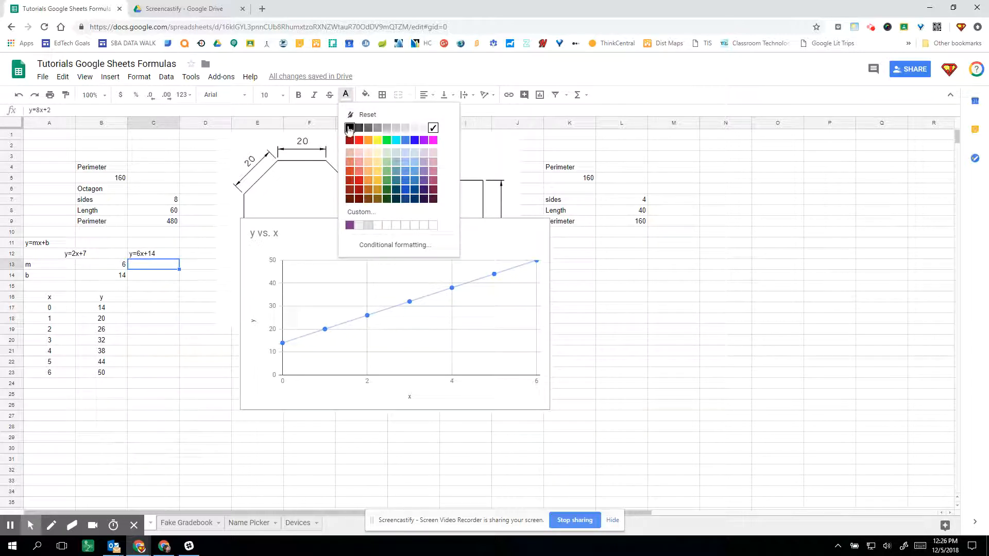
left_click(350, 128)
left_click(168, 288)
Set the slope m in B13 to 8 and the intercept b in B14 to 2
left_click(110, 268)
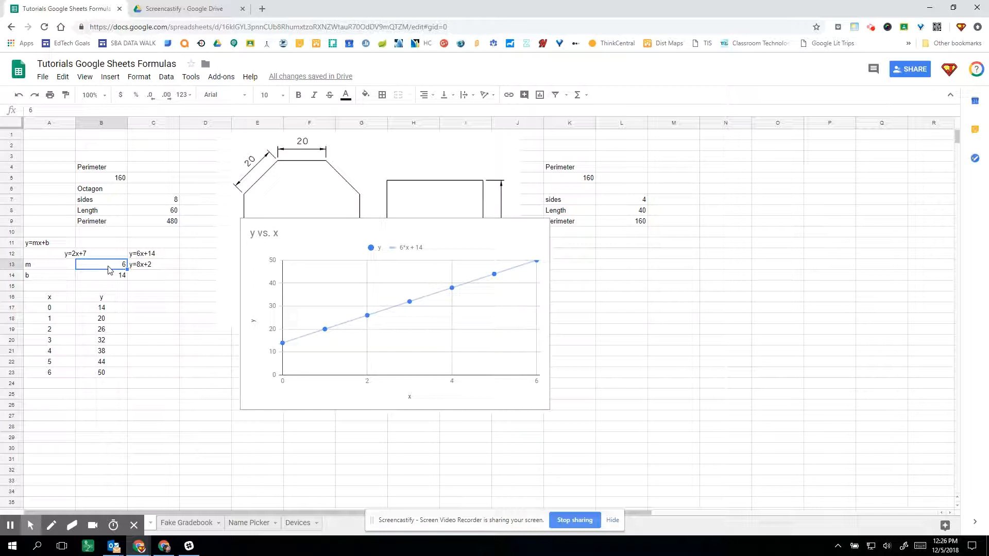
type("8")
key("Return")
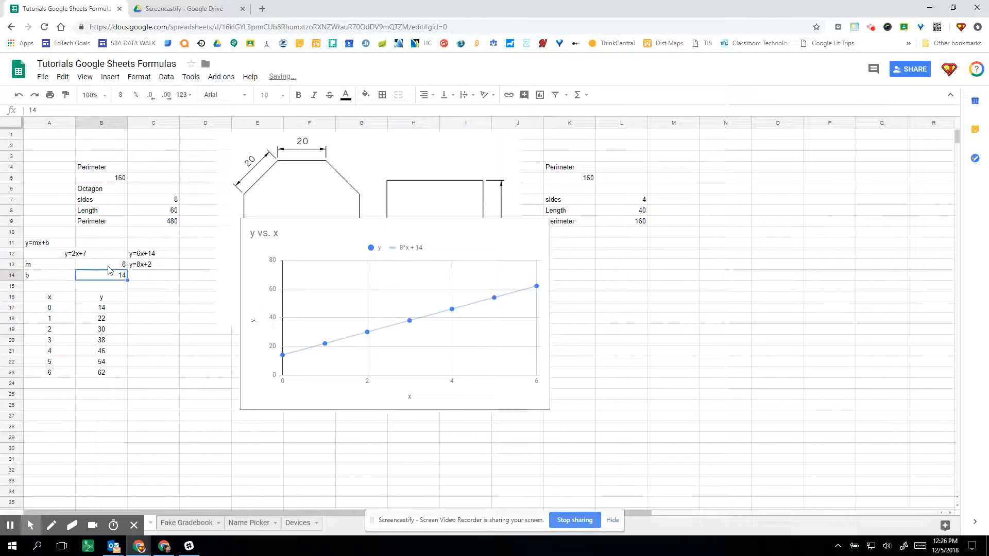
type("2")
key("Return")
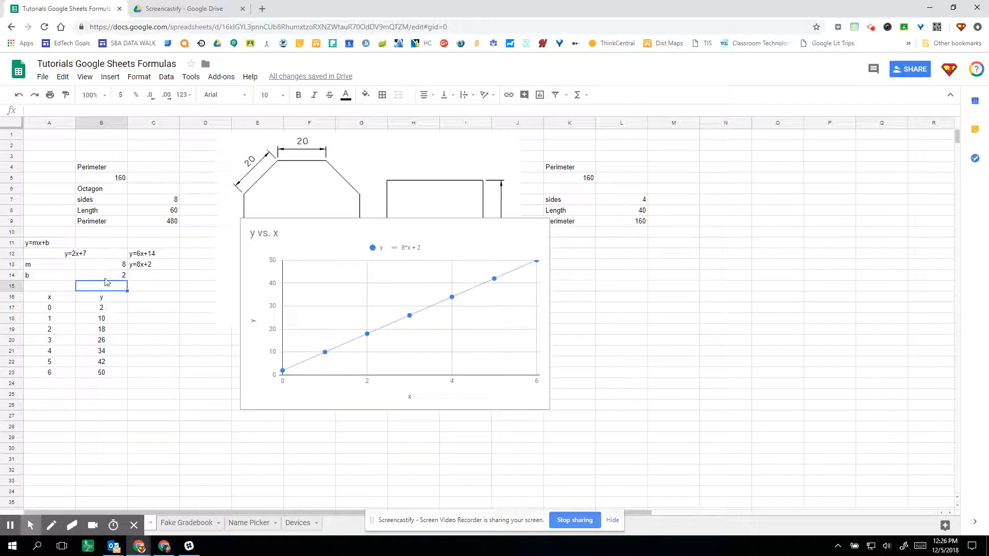
Move the y vs. x chart off the octagon and square drawings to the empty area below the second perimeter table
left_click(116, 309)
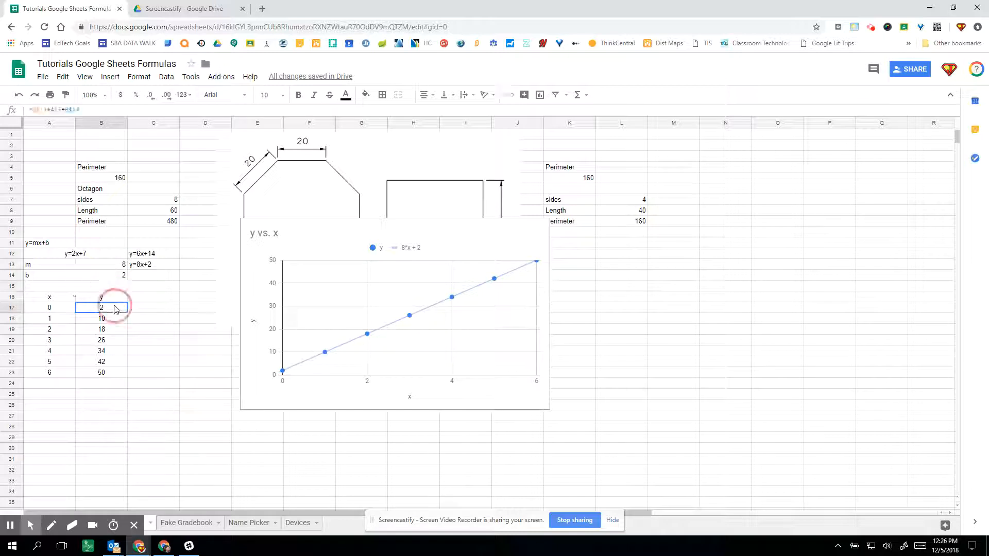
left_click(115, 267)
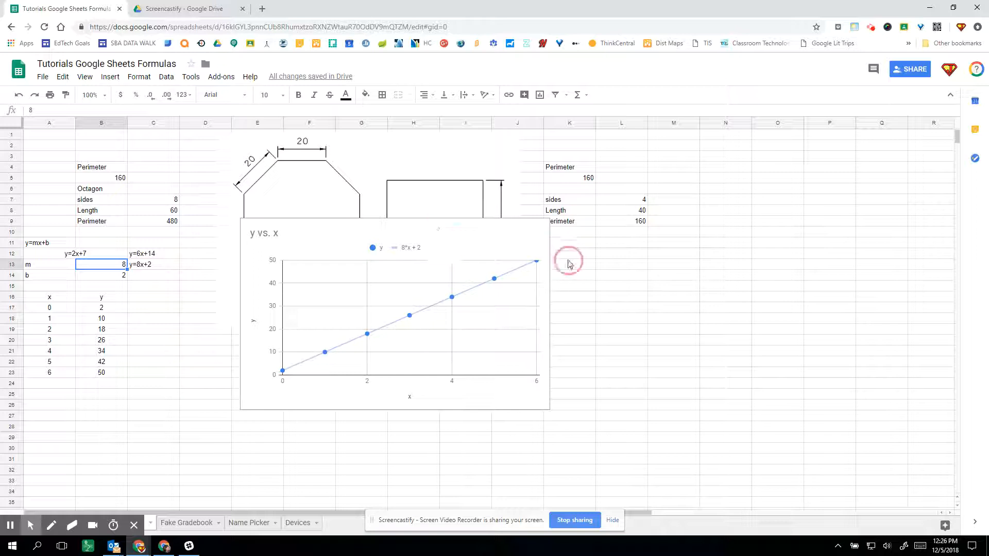
left_click(471, 240)
left_click_drag(414, 232, 710, 266)
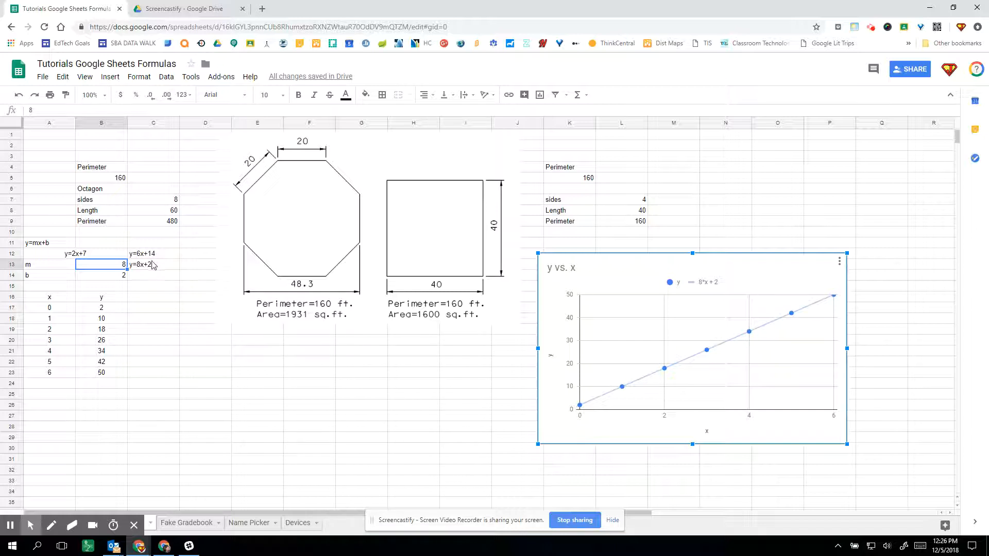
left_click(136, 296)
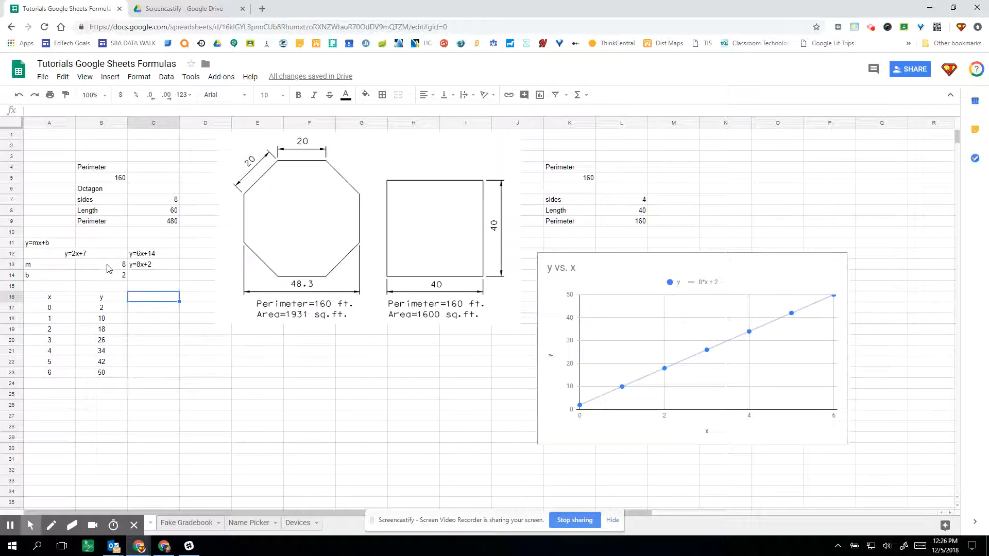
left_click(871, 28)
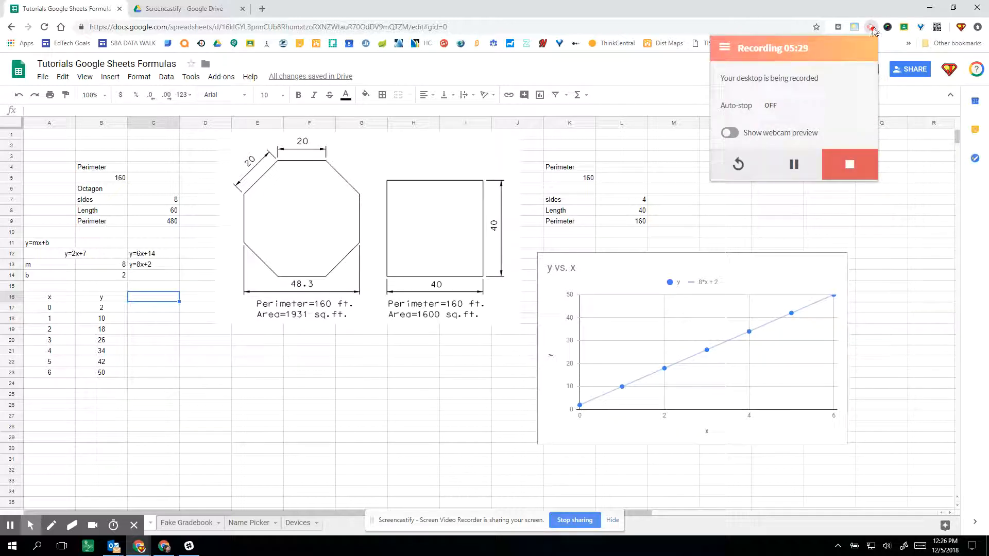